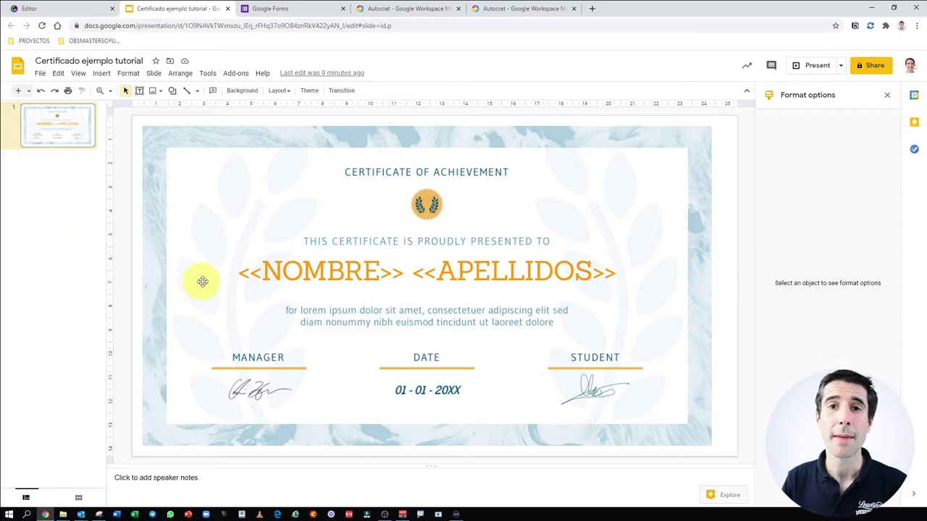
Highlight the <<NOMBRE>> and <<APELLIDOS>> placeholders on the Slides certificate, then view the Genially copy.
{"action": "left_click", "coordinate": [371, 273]}
{"action": "left_click", "coordinate": [264, 271]}
{"action": "left_click", "coordinate": [239, 272]}
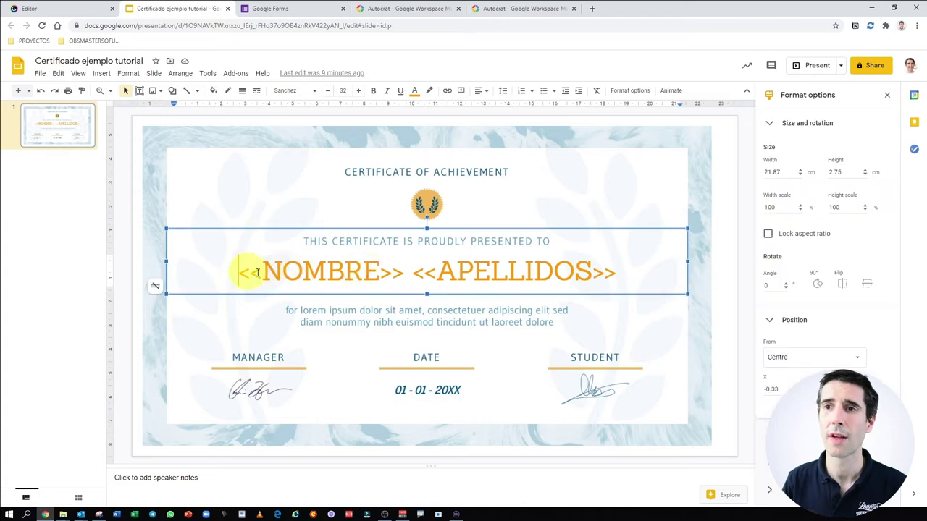
{"action": "left_click_drag", "start_coordinate": [240, 272], "coordinate": [404, 273]}
{"action": "left_click", "coordinate": [355, 273]}
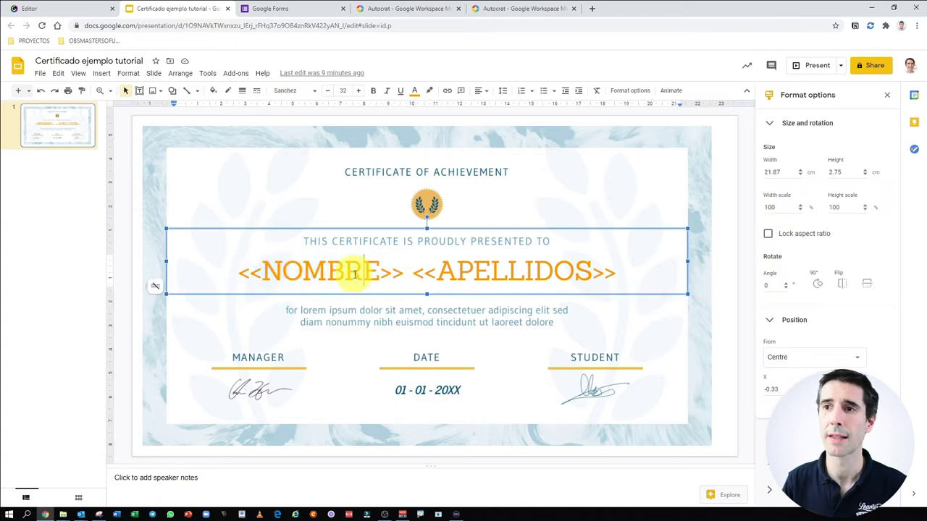
{"action": "left_click_drag", "start_coordinate": [264, 272], "coordinate": [380, 273]}
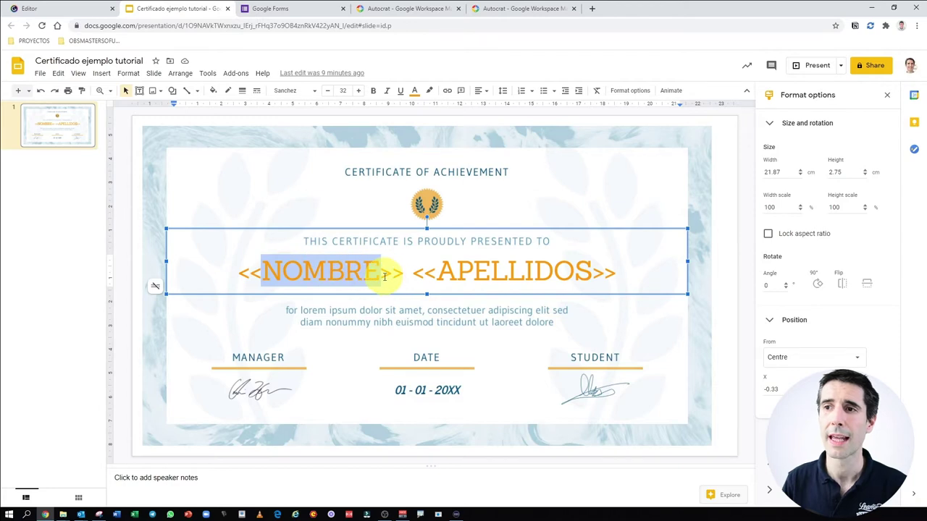
{"action": "left_click_drag", "start_coordinate": [441, 276], "coordinate": [594, 273]}
{"action": "left_click", "coordinate": [613, 275]}
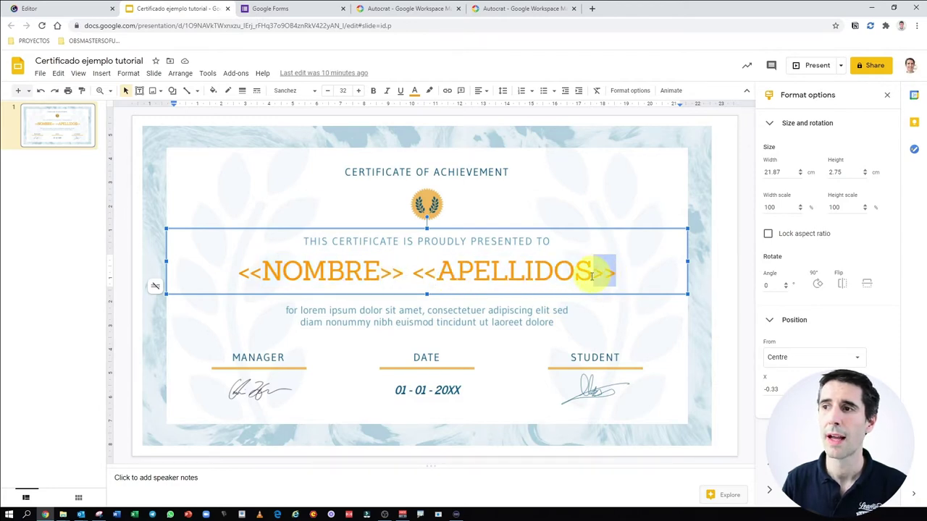
{"action": "left_click", "coordinate": [592, 275]}
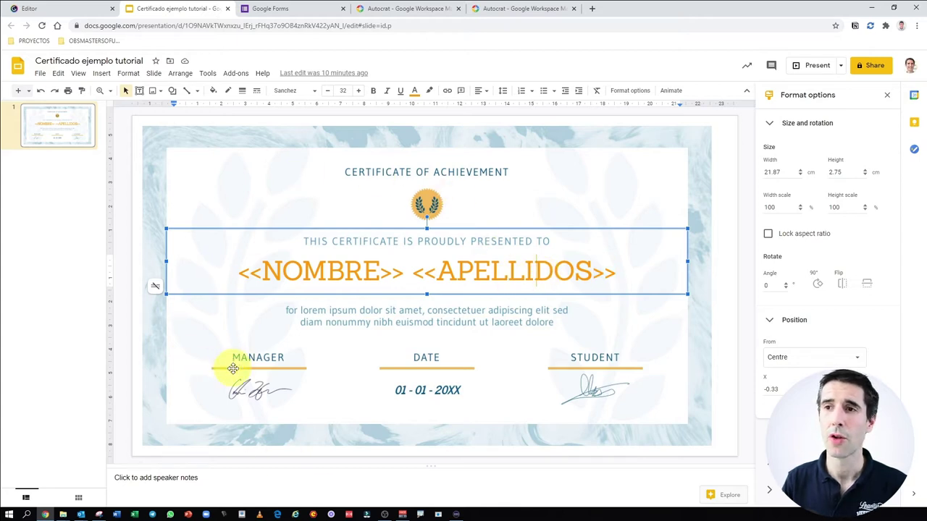
{"action": "left_click", "coordinate": [55, 9]}
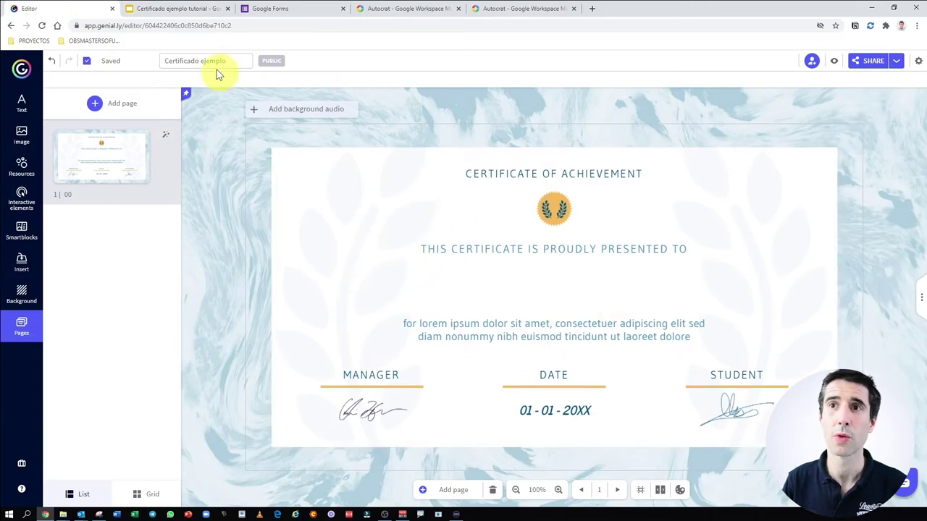
Go back to the 'Certificado ejemplo' Slides certificate with the <<NOMBRE>> <<APELLIDOS>> line.
{"action": "left_click", "coordinate": [181, 9]}
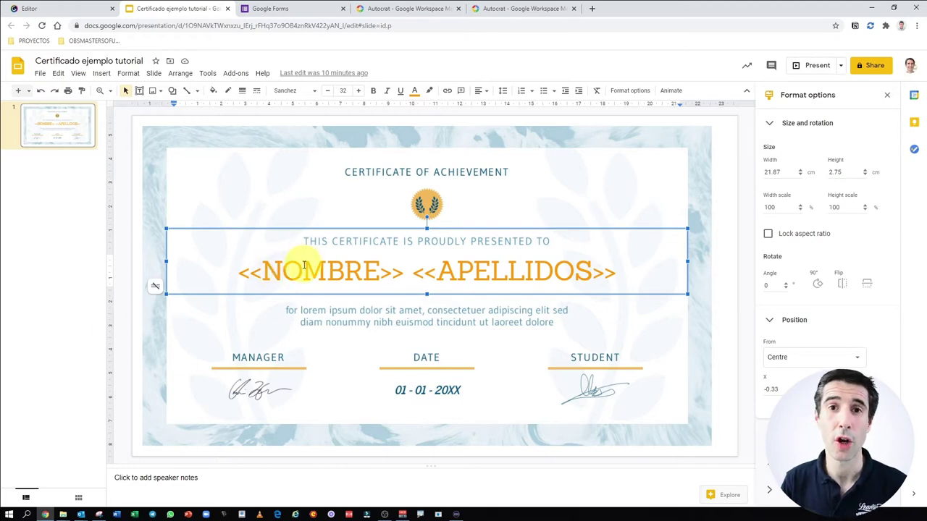
Start a blank Google Form and title it 'Consigue tu certificado'.
{"action": "left_click", "coordinate": [277, 9]}
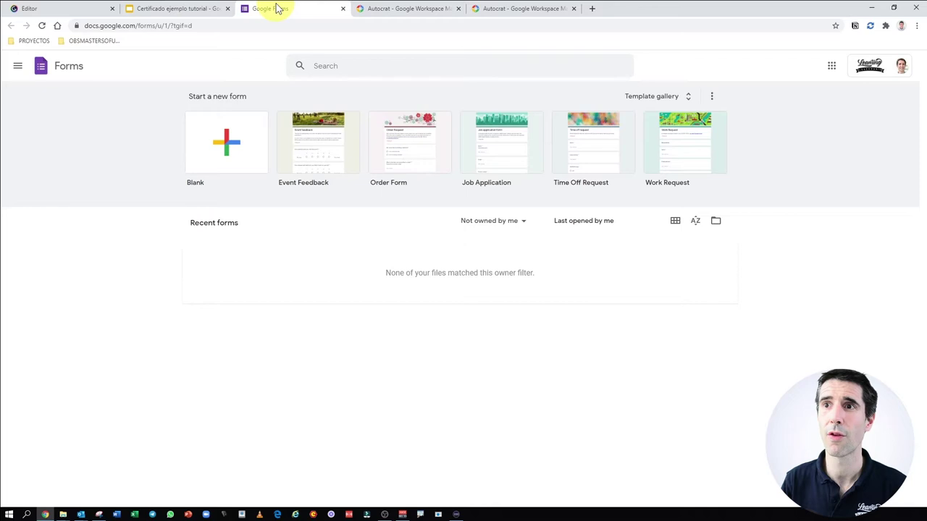
{"action": "left_click", "coordinate": [233, 156]}
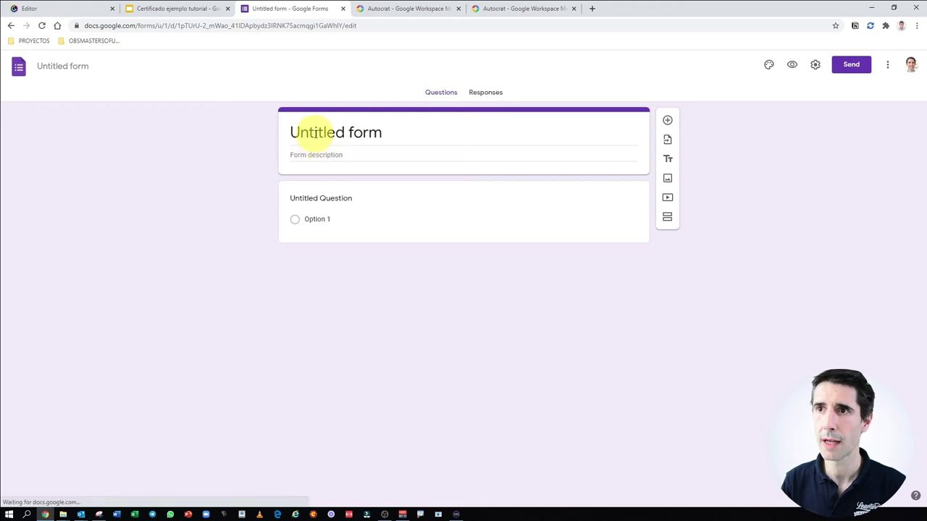
{"action": "left_click", "coordinate": [315, 138]}
{"action": "double_click", "coordinate": [318, 135]}
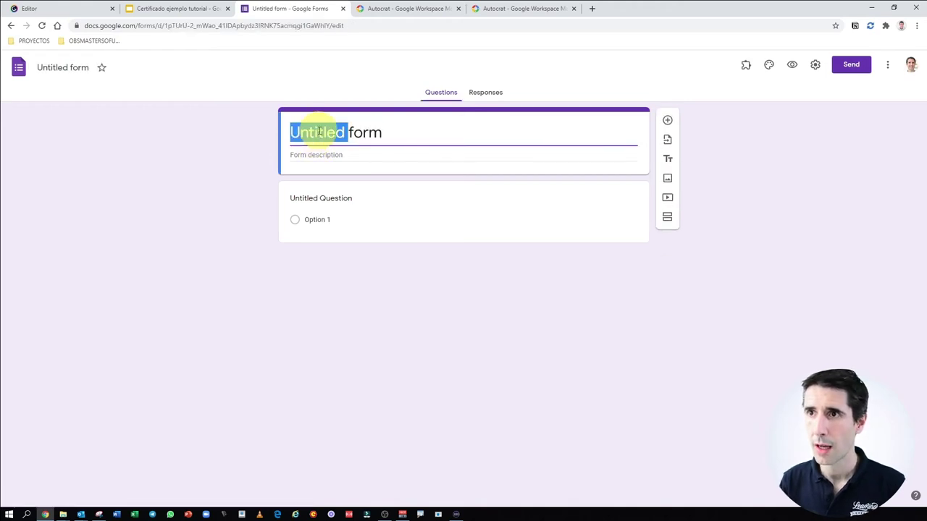
{"action": "key", "text": "ctrl+a"}
{"action": "type", "text": "Consigue tu certifi"}
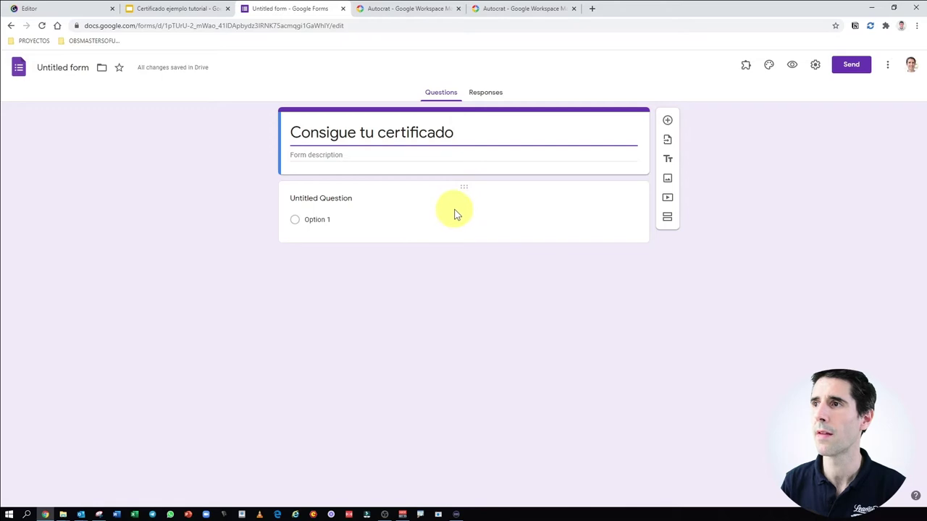
Make the first question a required short answer titled 'Tu email'.
{"action": "left_click", "coordinate": [350, 202]}
{"action": "left_click", "coordinate": [599, 208]}
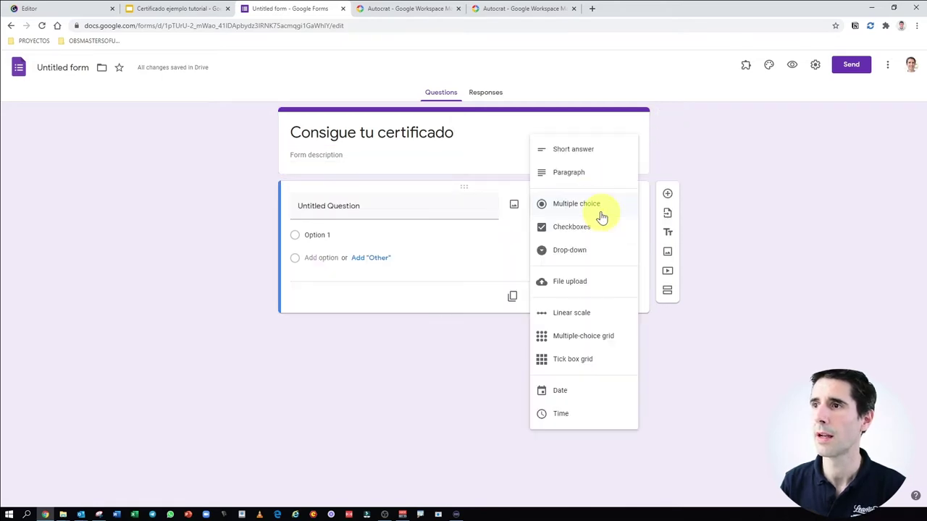
{"action": "left_click", "coordinate": [580, 153]}
{"action": "triple_click", "coordinate": [371, 204]}
{"action": "type", "text": "Tu email"}
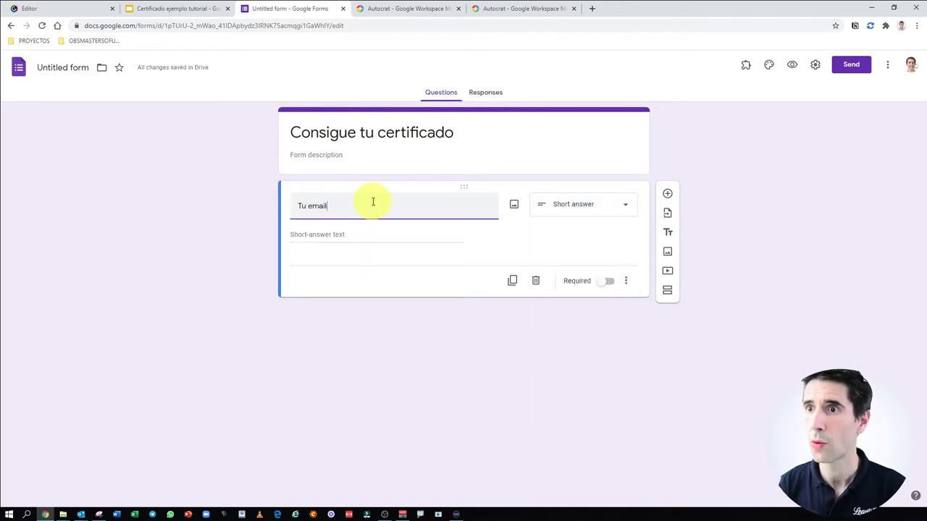
{"action": "left_click", "coordinate": [609, 282]}
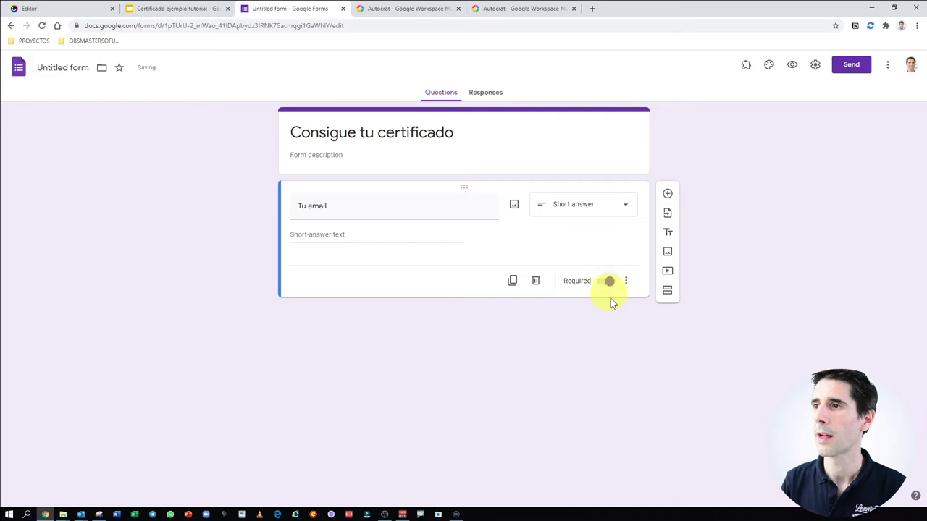
Add a required short-answer question titled 'Nombre'.
{"action": "left_click", "coordinate": [668, 194]}
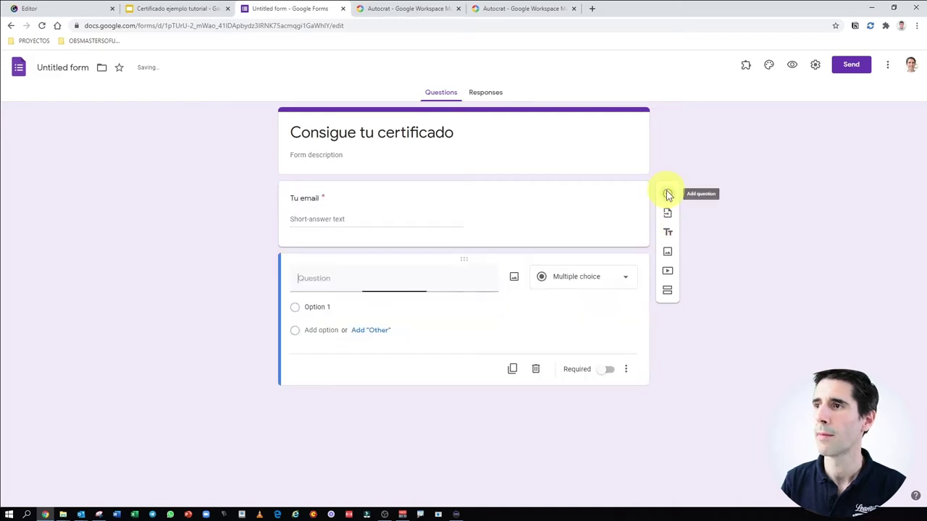
{"action": "left_click", "coordinate": [405, 276]}
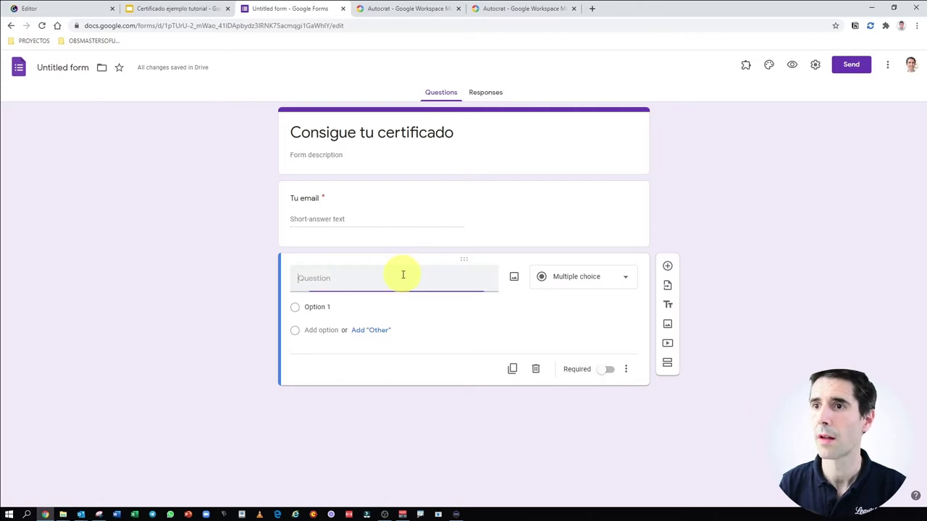
{"action": "type", "text": "Nombre"}
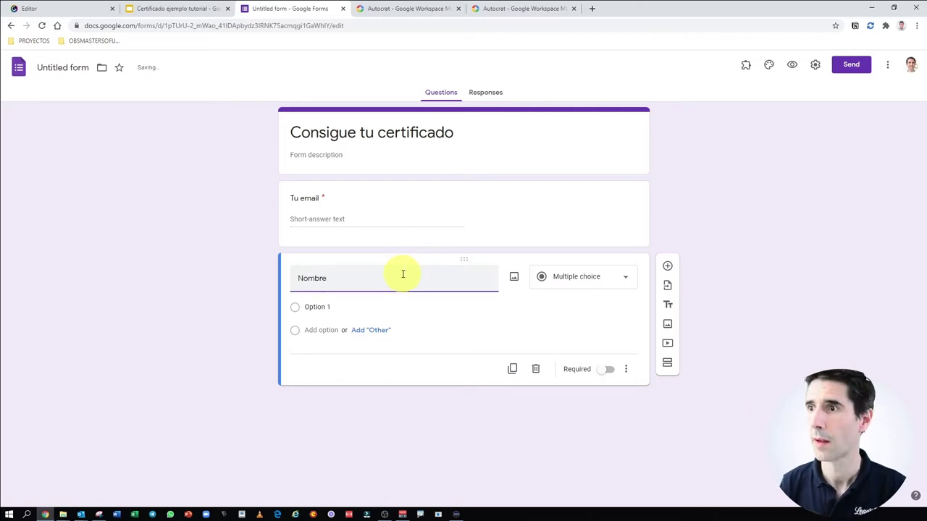
{"action": "left_click", "coordinate": [553, 286]}
{"action": "left_click", "coordinate": [563, 215]}
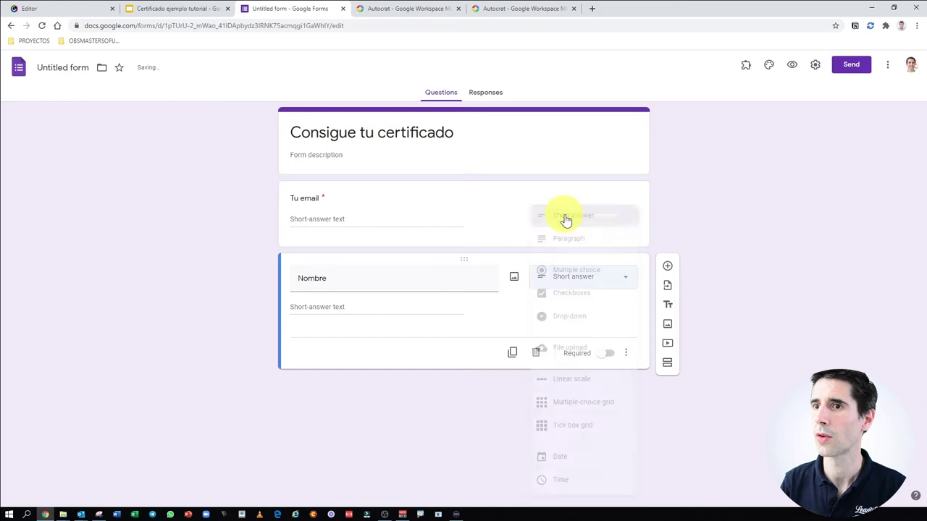
{"action": "left_click", "coordinate": [609, 353]}
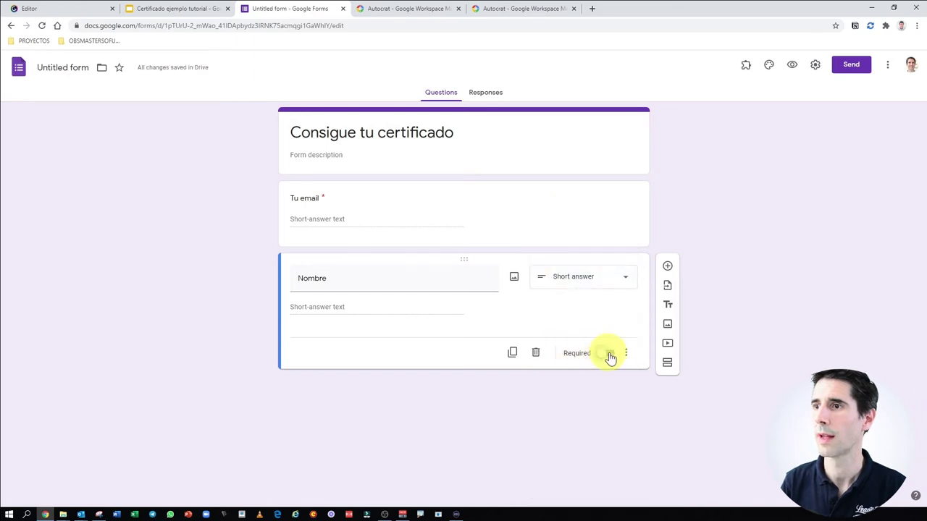
Duplicate it as a required short-answer question titled 'Apellidos'.
{"action": "left_click", "coordinate": [512, 353]}
{"action": "type", "text": "Apellidos"}
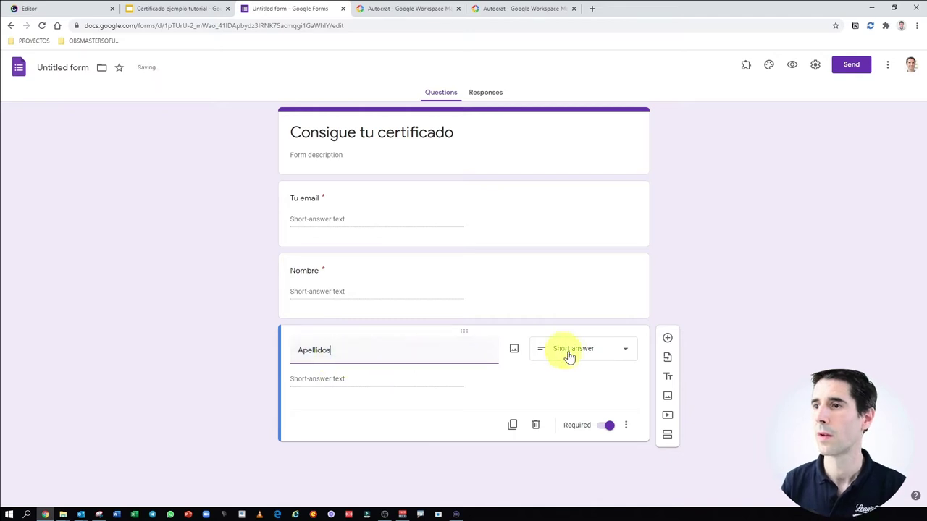
{"action": "left_click", "coordinate": [569, 351]}
{"action": "left_click", "coordinate": [580, 217]}
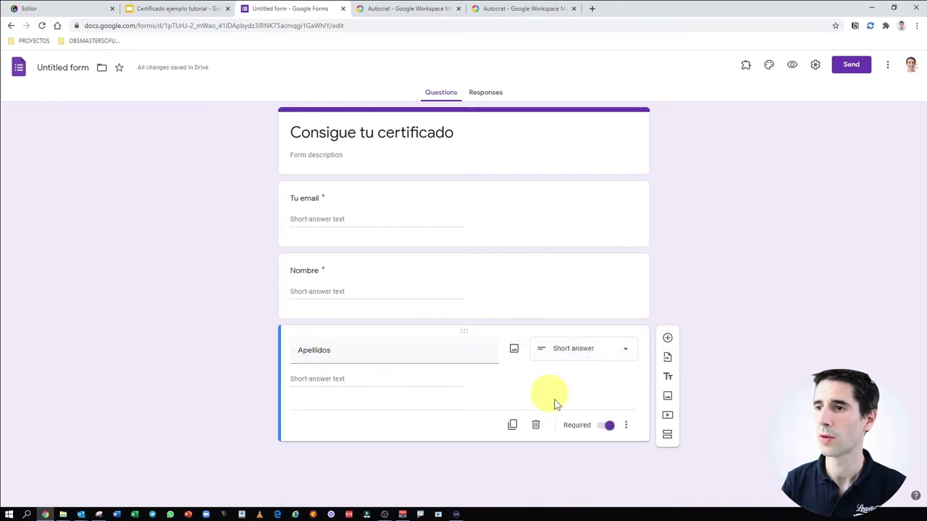
{"action": "left_click", "coordinate": [603, 427]}
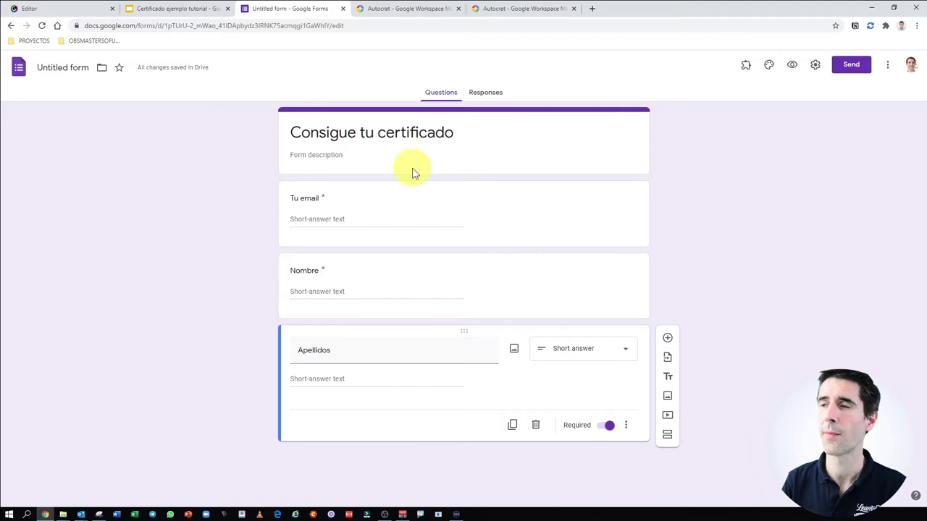
In form settings, remove the organisation-only restriction and allow editing after submit.
{"action": "left_click", "coordinate": [815, 67]}
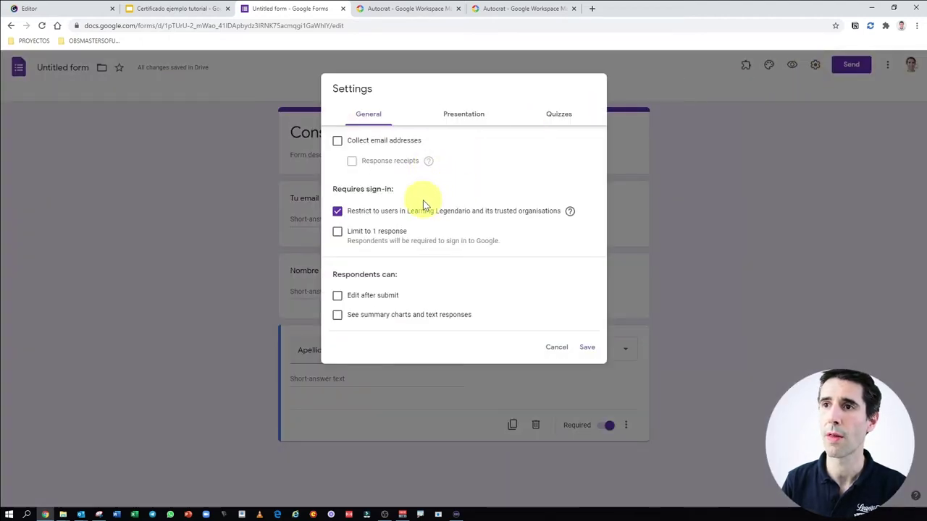
{"action": "left_click", "coordinate": [338, 211]}
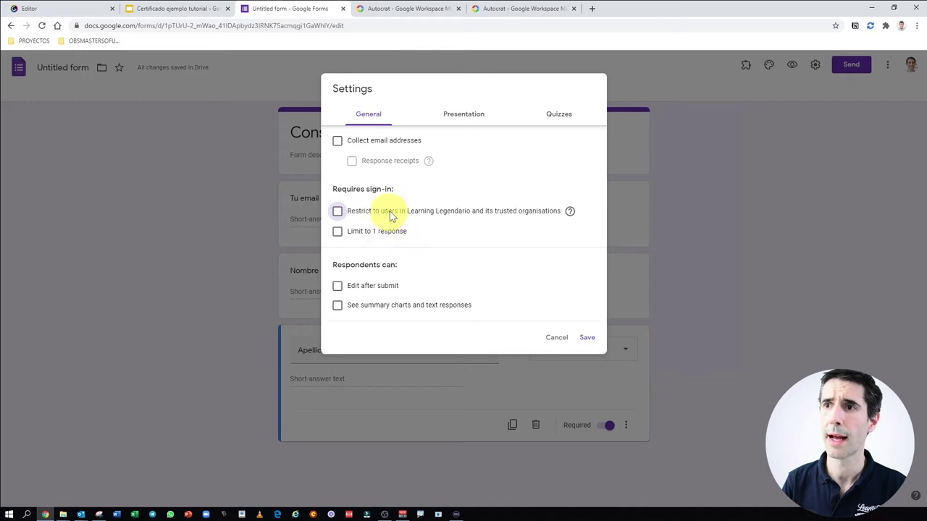
{"action": "left_click", "coordinate": [339, 287]}
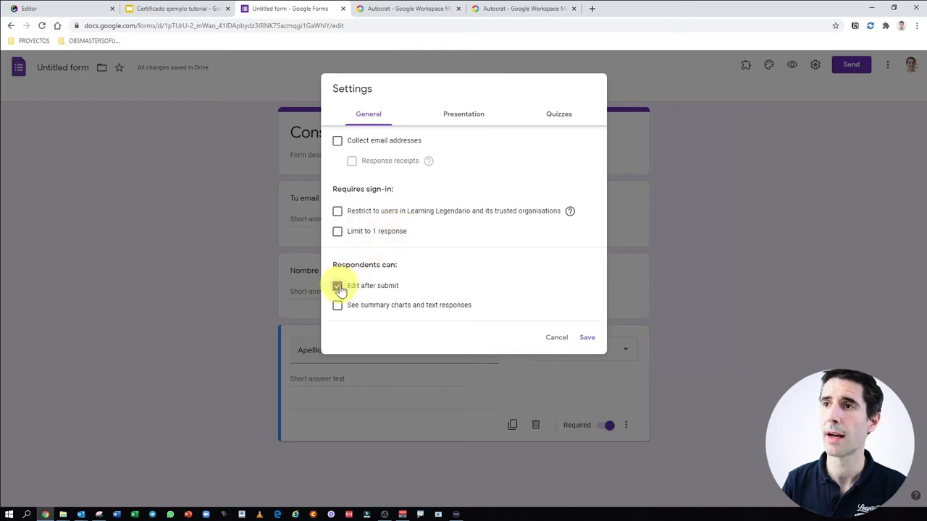
{"action": "left_click", "coordinate": [455, 119]}
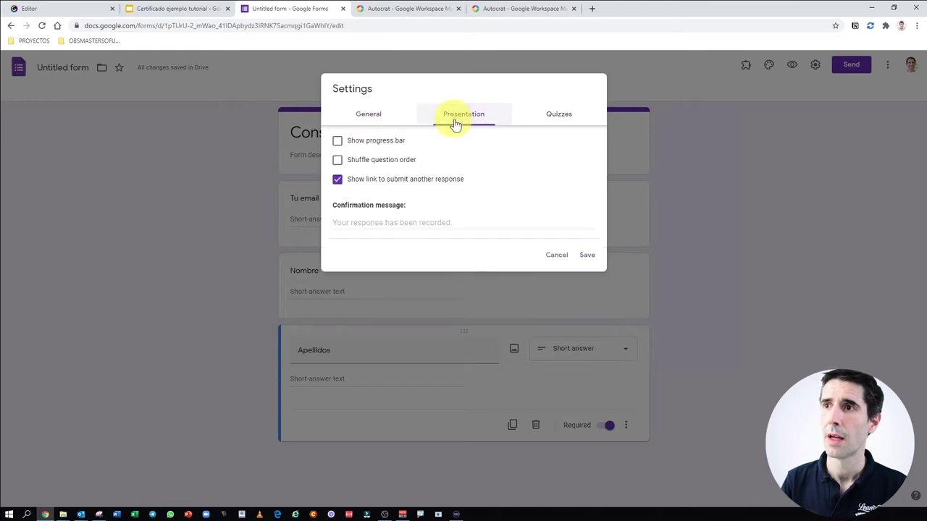
{"action": "left_click", "coordinate": [552, 116]}
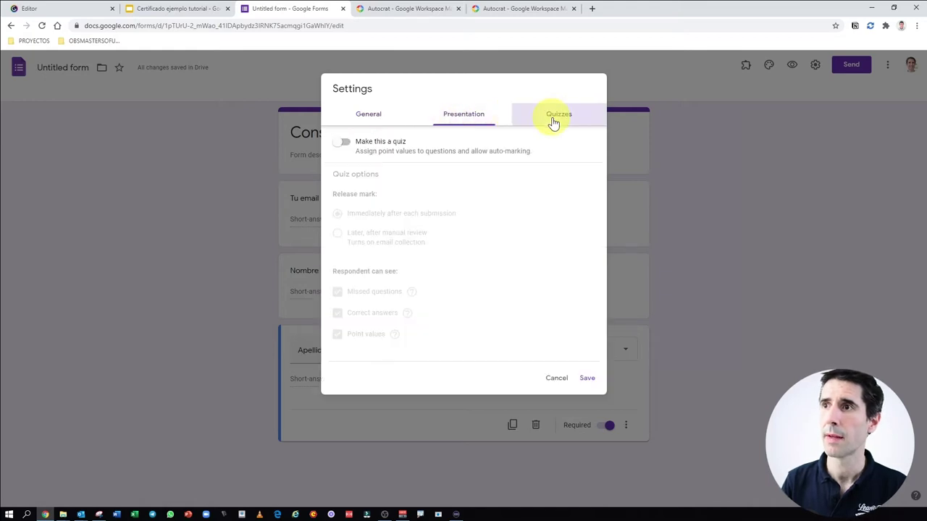
{"action": "left_click", "coordinate": [585, 378]}
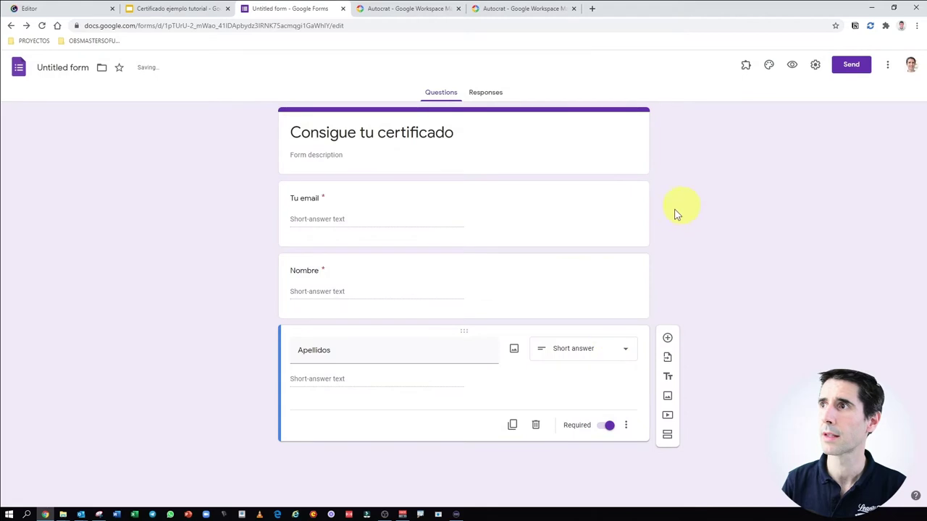
Send the form's responses to a new spreadsheet named 'formulario certificado'.
{"action": "left_click", "coordinate": [492, 94]}
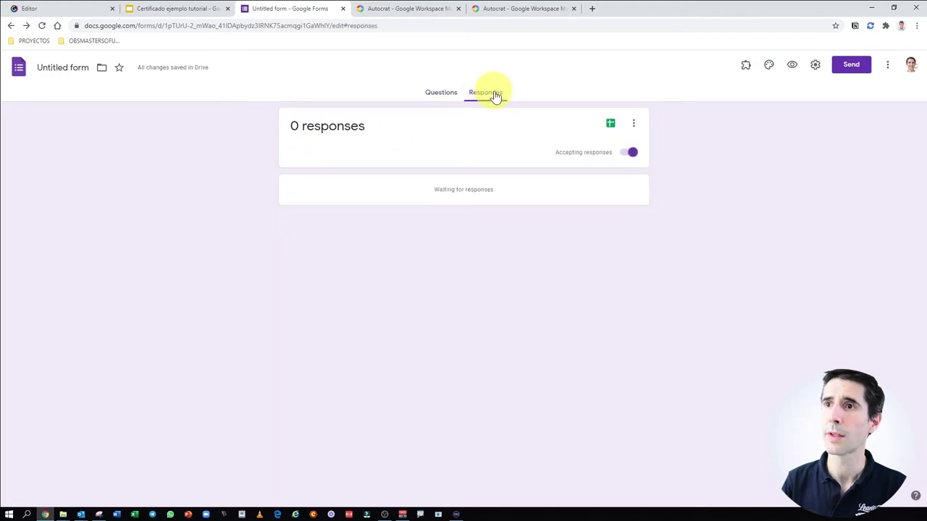
{"action": "left_click", "coordinate": [611, 127]}
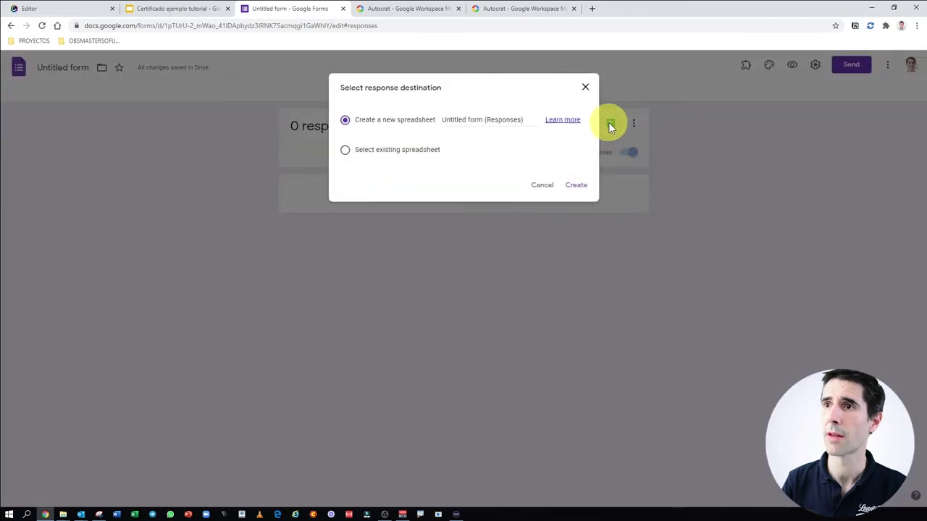
{"action": "triple_click", "coordinate": [476, 119]}
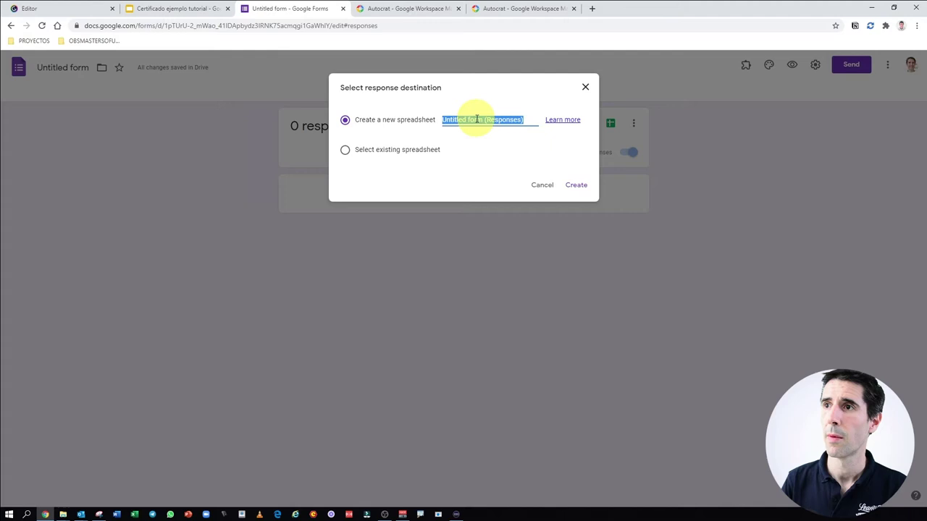
{"action": "type", "text": "ejem"}
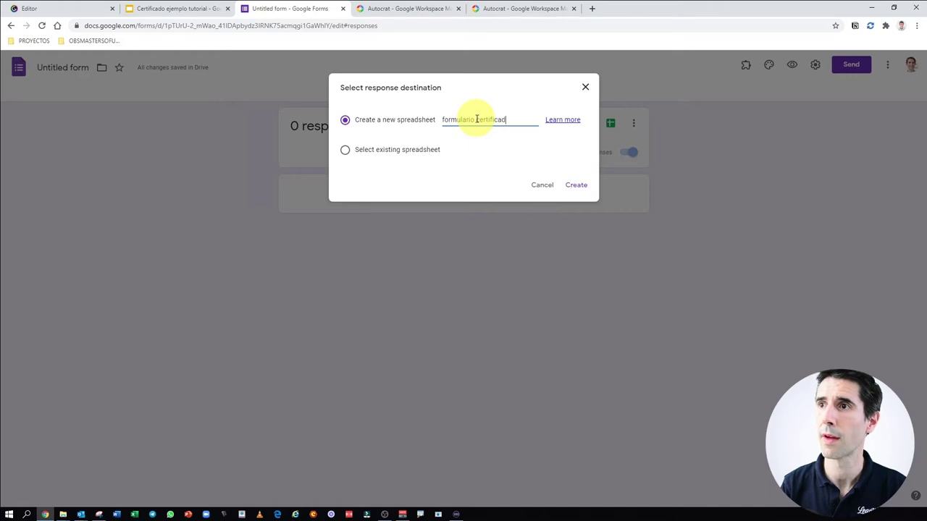
{"action": "left_click", "coordinate": [577, 187]}
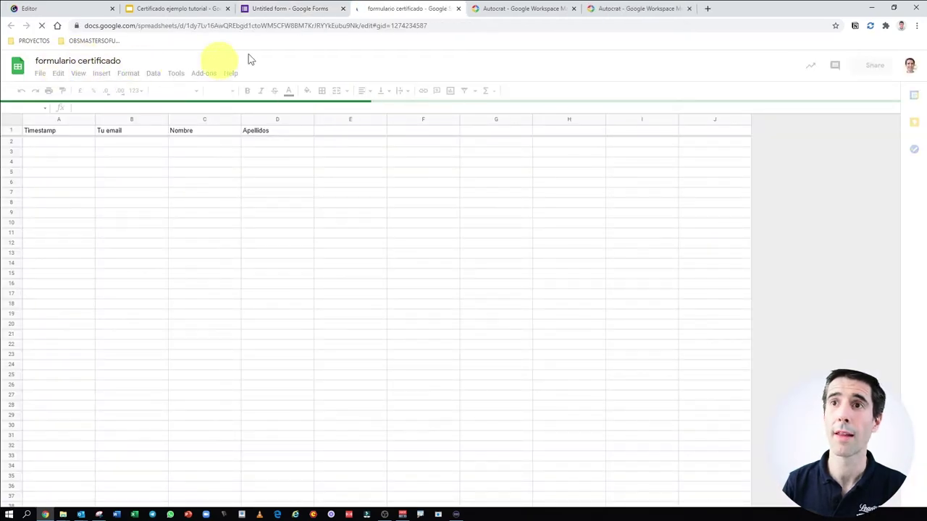
Open the live form and autofill a test email, first name and surname.
{"action": "left_click", "coordinate": [305, 9]}
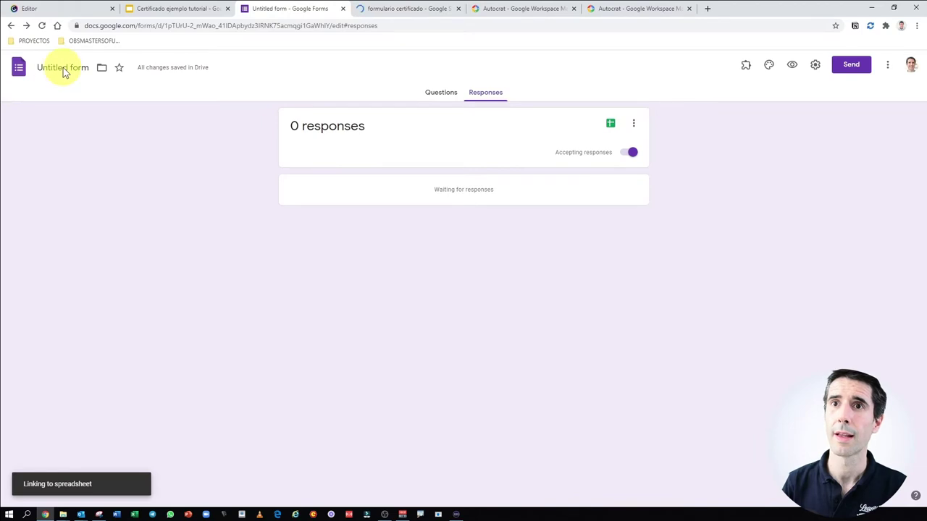
{"action": "left_click", "coordinate": [387, 10]}
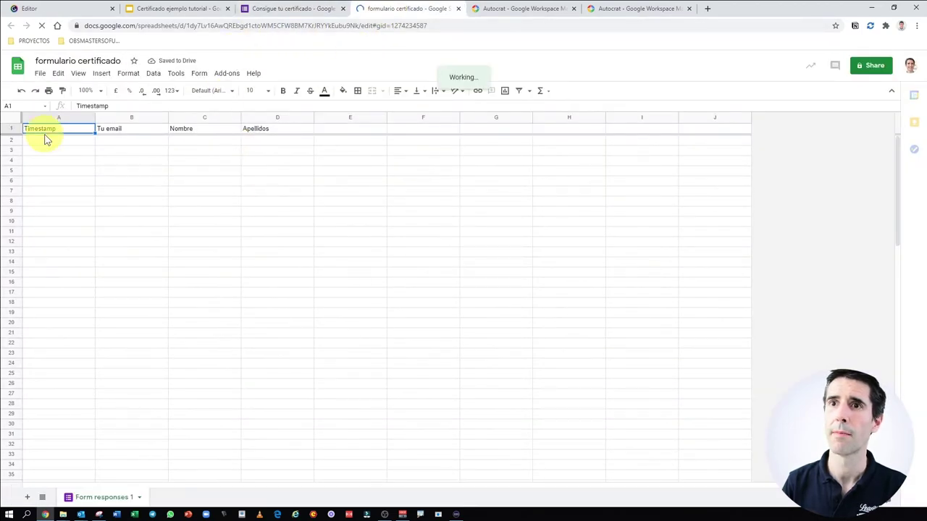
{"action": "left_click", "coordinate": [283, 10]}
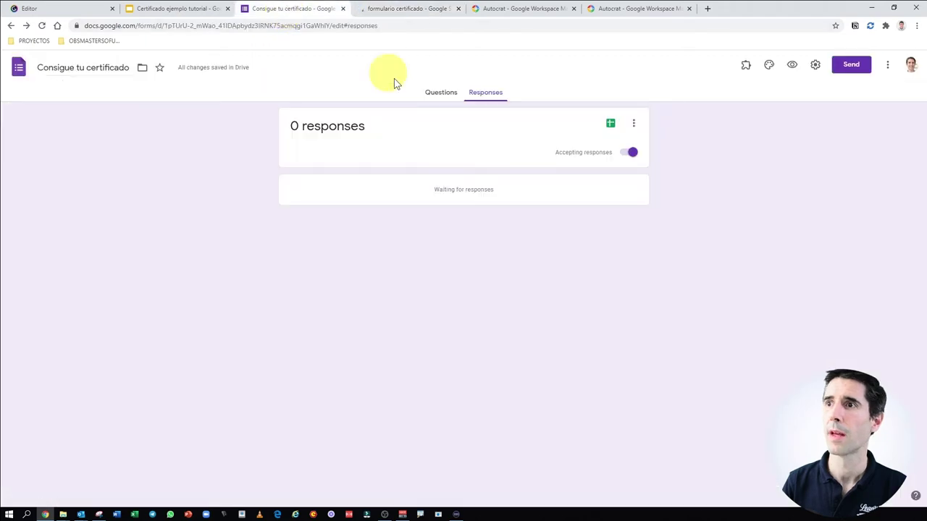
{"action": "left_click", "coordinate": [792, 65]}
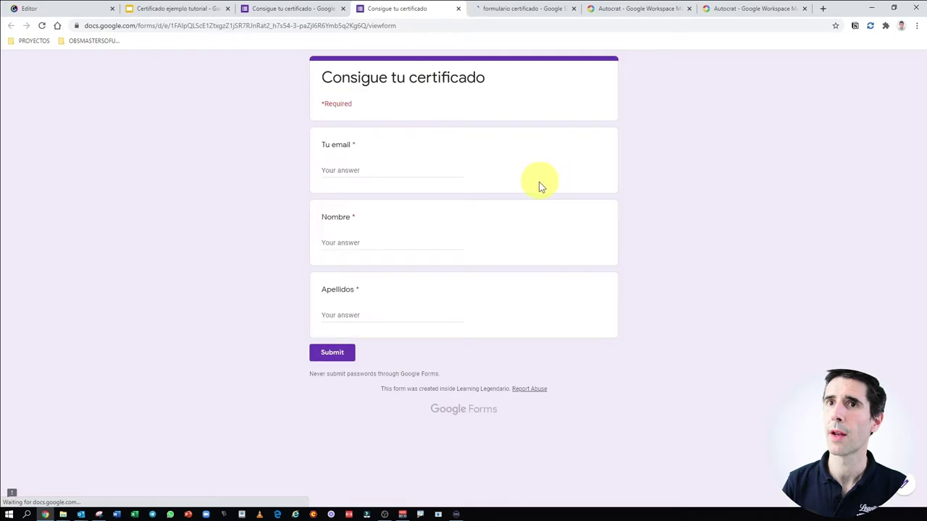
{"action": "left_click", "coordinate": [360, 170]}
{"action": "left_click", "coordinate": [363, 191]}
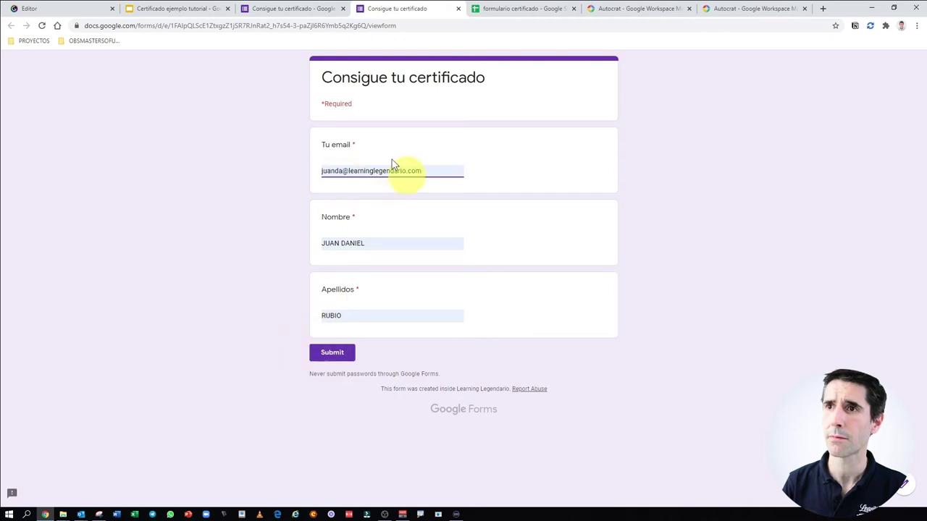
Submit the test answer and view its new row in the 'formulario certificado' sheet.
{"action": "left_click", "coordinate": [328, 354]}
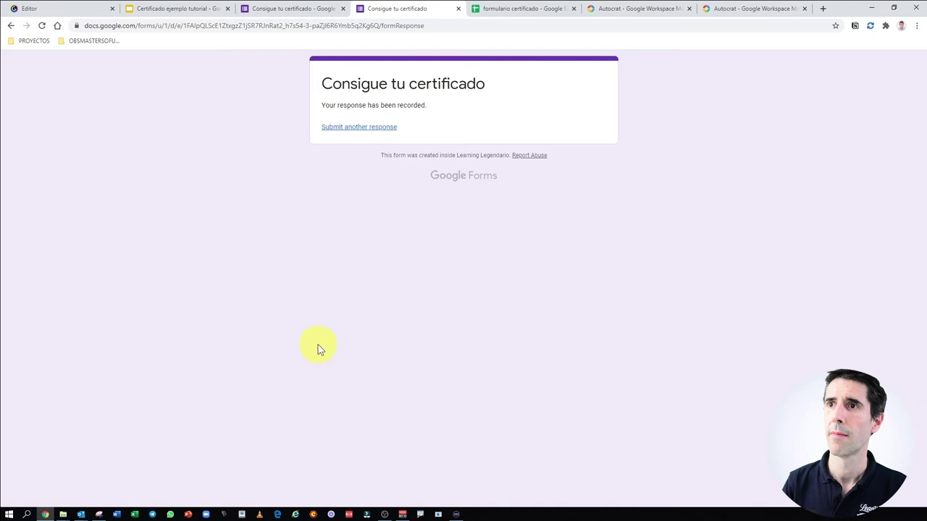
{"action": "left_click", "coordinate": [521, 8]}
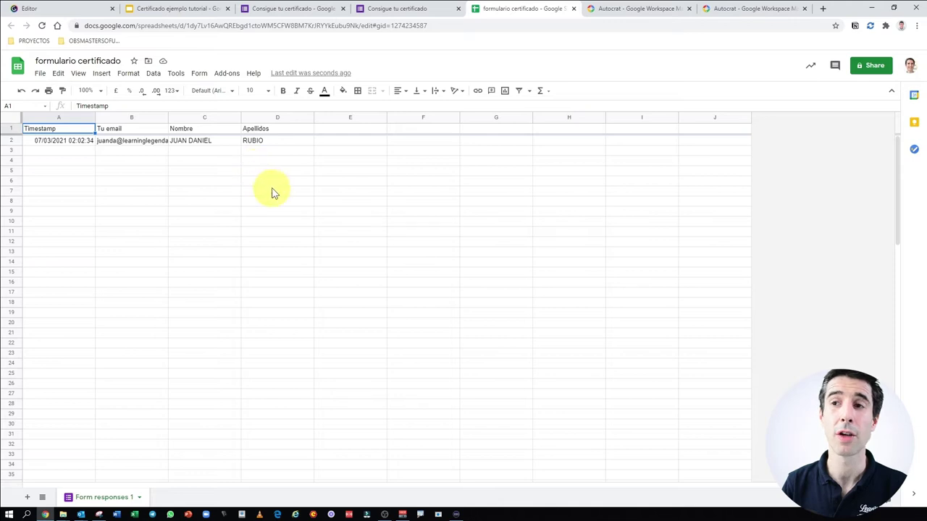
Widen email column B, then bring up the Autocrat Marketplace listing.
{"action": "left_click_drag", "start_coordinate": [167, 117], "coordinate": [203, 118]}
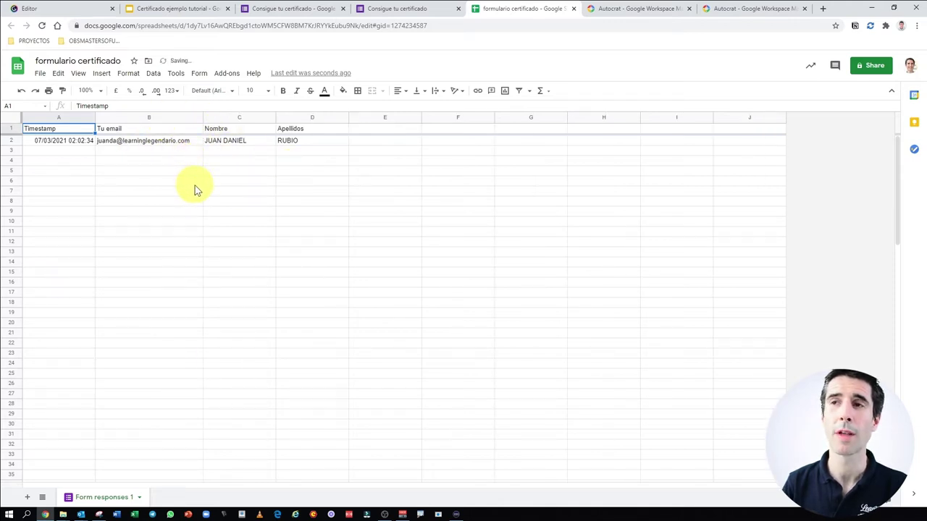
{"action": "left_click", "coordinate": [616, 9]}
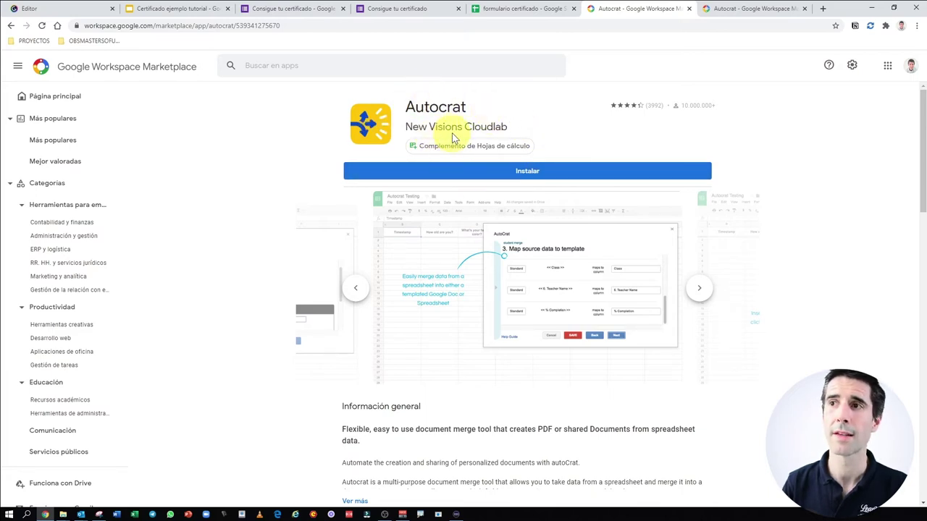
Return to the 'formulario certificado' spreadsheet and bring up its installed add-ons list.
{"action": "left_click", "coordinate": [522, 9]}
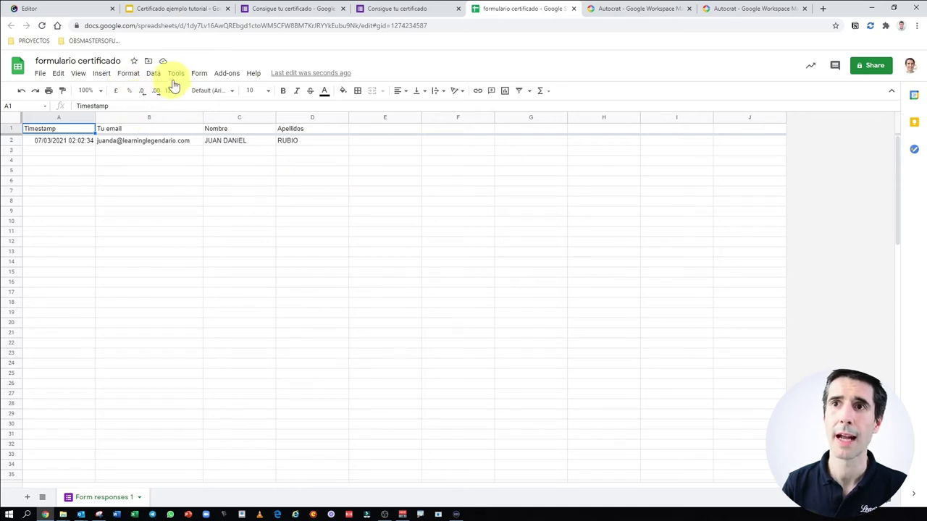
{"action": "left_click", "coordinate": [642, 15]}
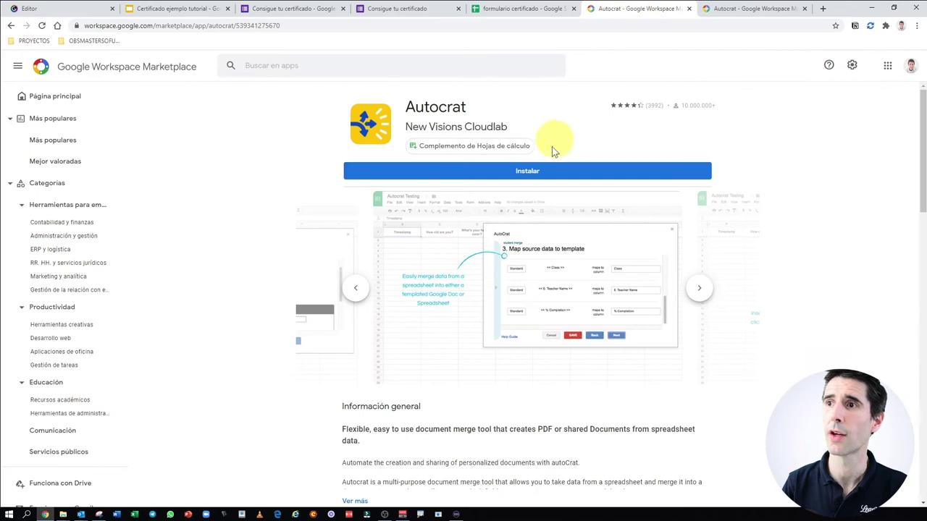
{"action": "left_click", "coordinate": [513, 10]}
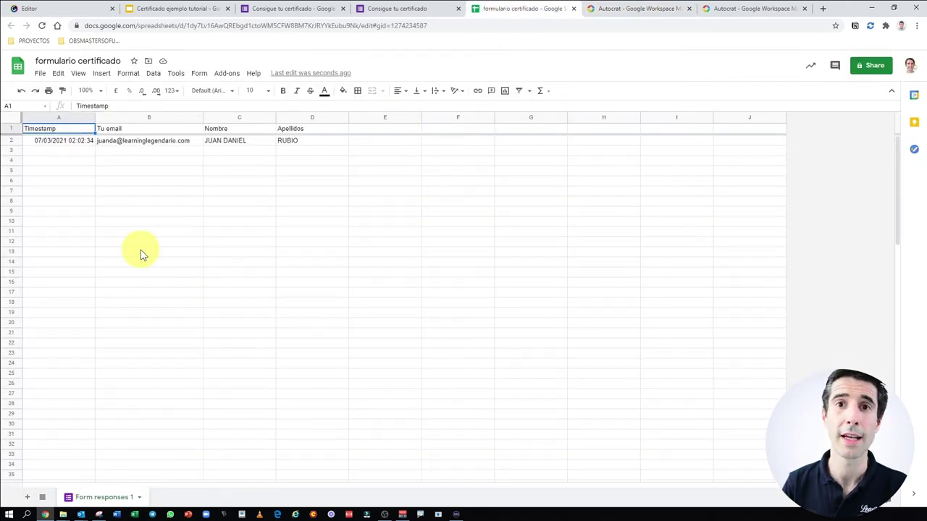
{"action": "left_click", "coordinate": [225, 74]}
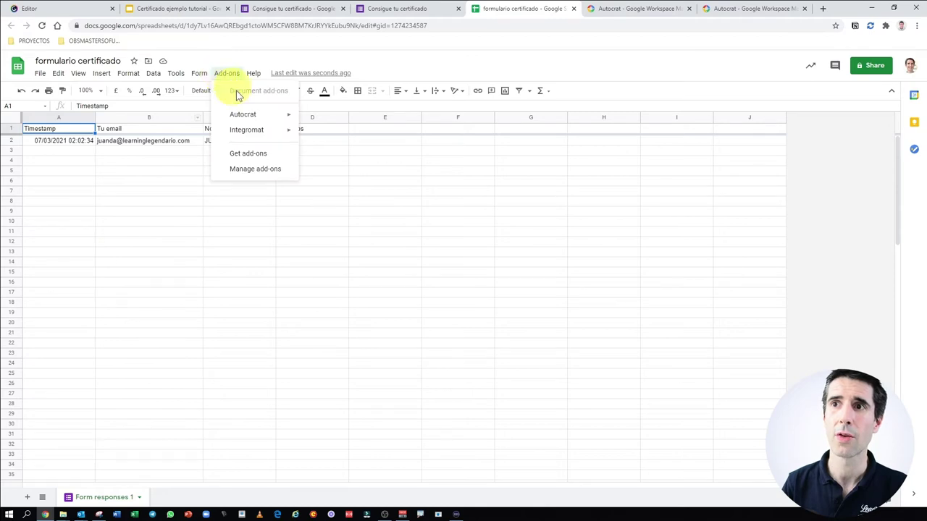
{"action": "mouse_move", "coordinate": [243, 115]}
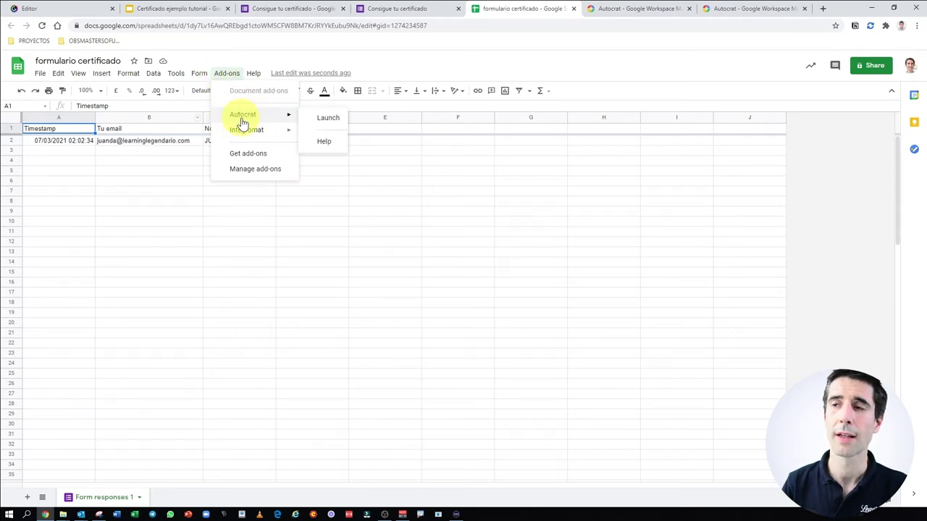
Launch Autocrat from the Add-ons menu and start a new merge job.
{"action": "left_click", "coordinate": [330, 119]}
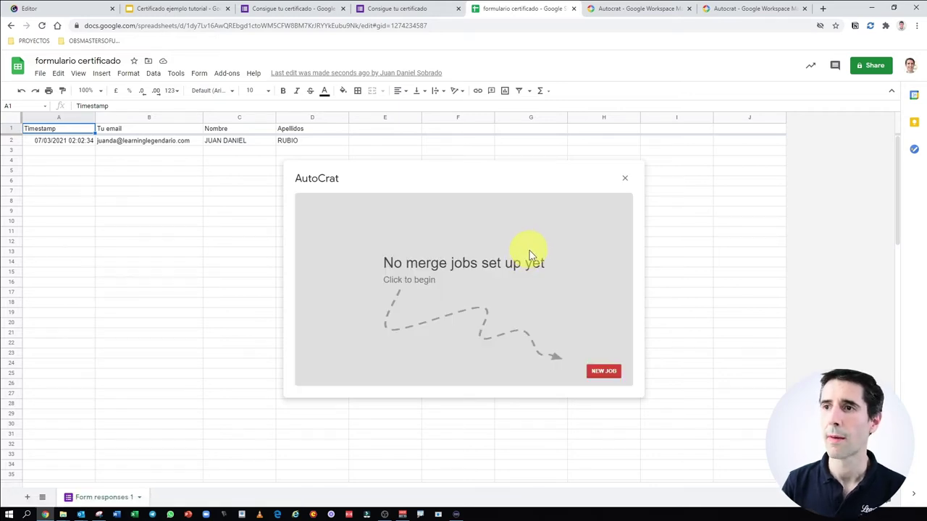
{"action": "left_click", "coordinate": [606, 373]}
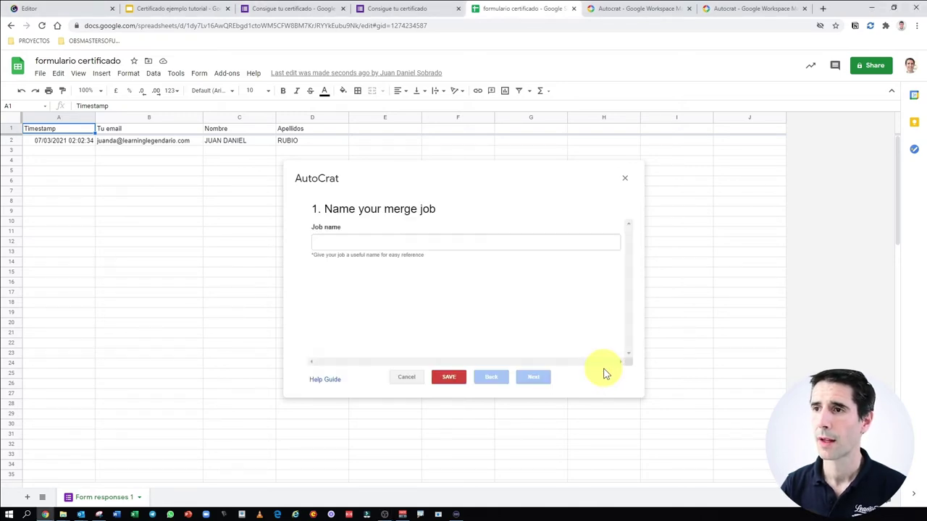
Enter 'Envio de certificado' as the job name and continue.
{"action": "left_click", "coordinate": [355, 242]}
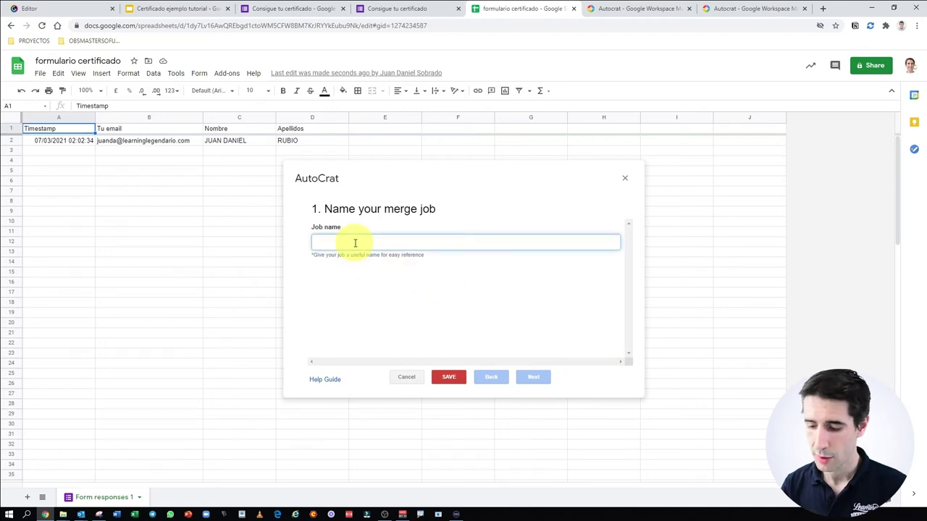
{"action": "type", "text": "Envio de certificado"}
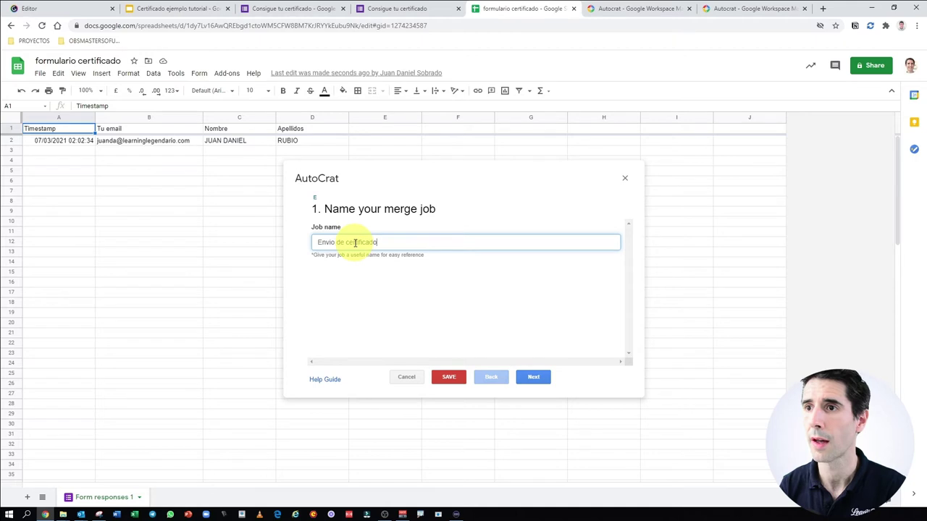
{"action": "left_click", "coordinate": [534, 378]}
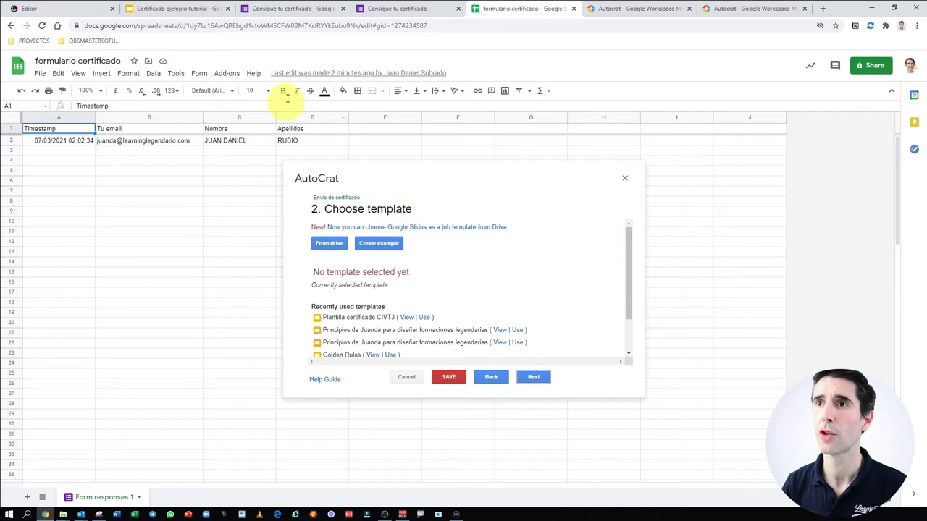
Pick the 'Certificado ejemplo tutorial' Slides file from Drive as the job's template.
{"action": "left_click", "coordinate": [173, 10]}
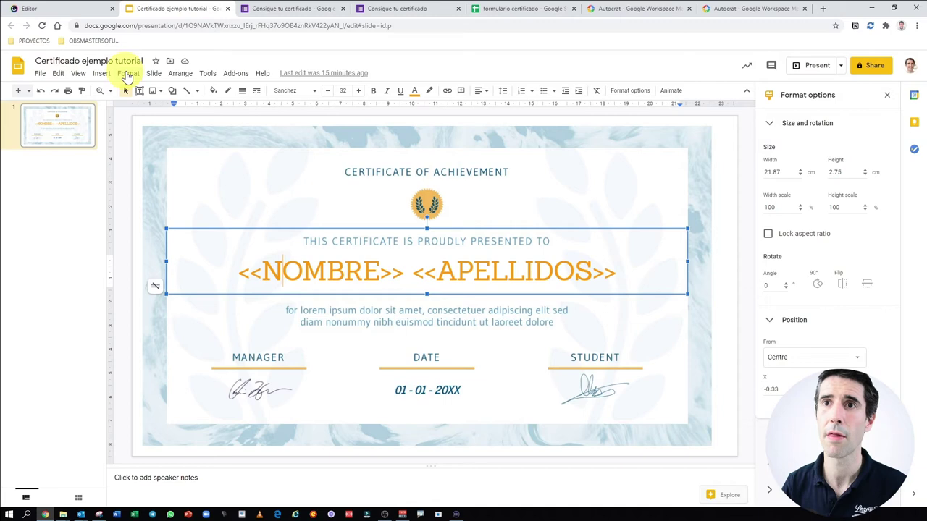
{"action": "left_click", "coordinate": [532, 10]}
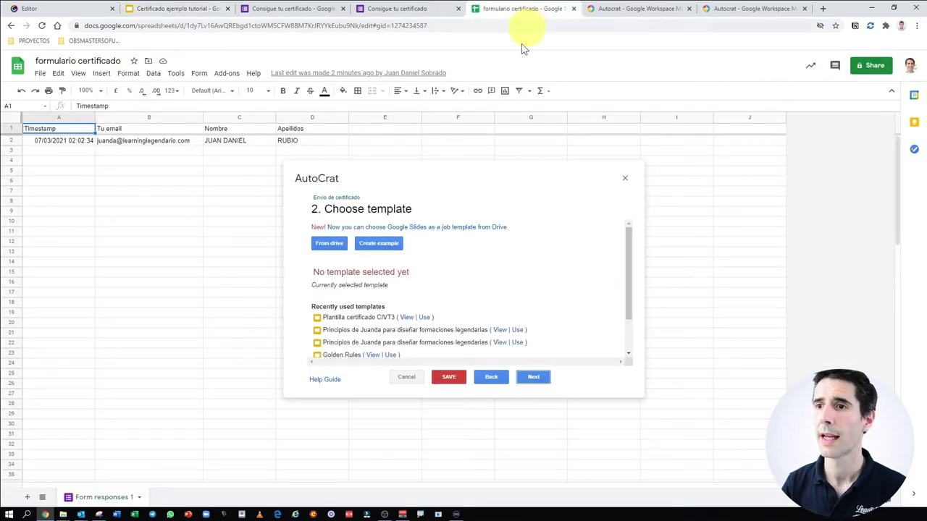
{"action": "left_click", "coordinate": [333, 246]}
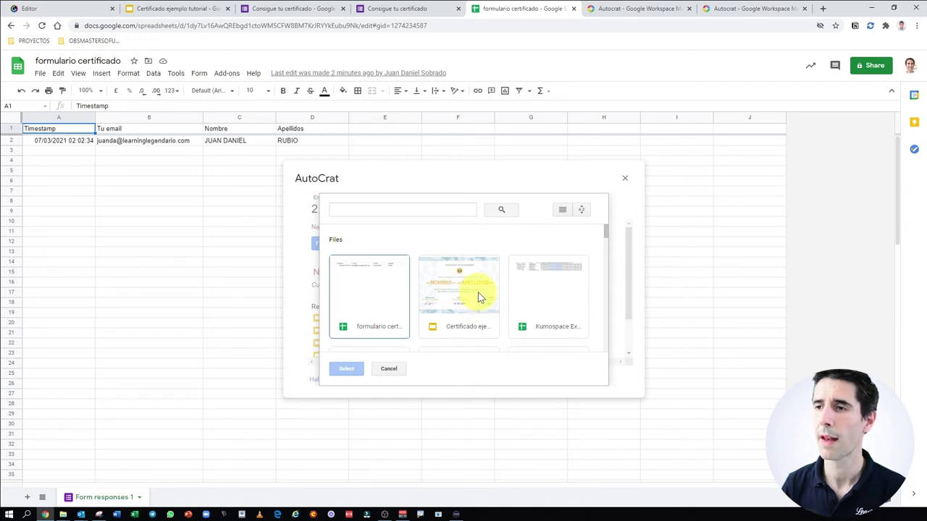
{"action": "left_click", "coordinate": [478, 297]}
{"action": "left_click", "coordinate": [353, 369]}
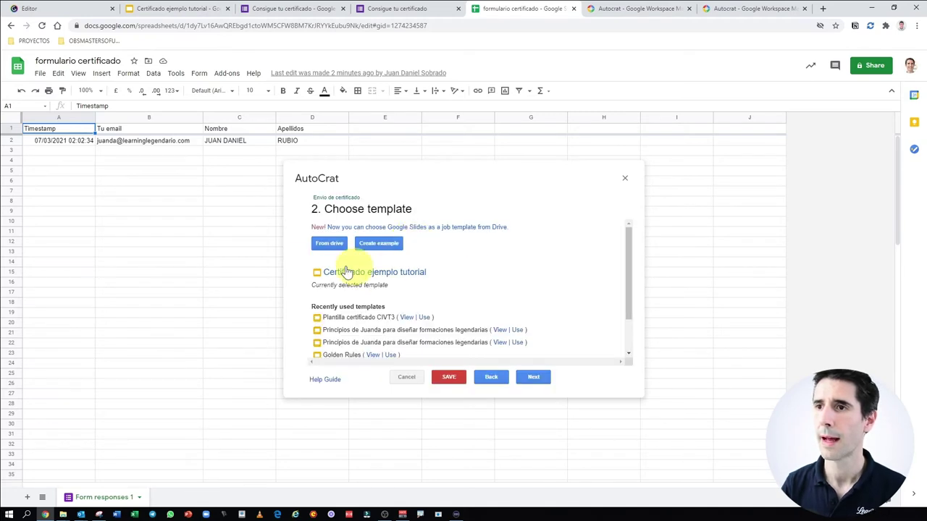
{"action": "left_click", "coordinate": [539, 382]}
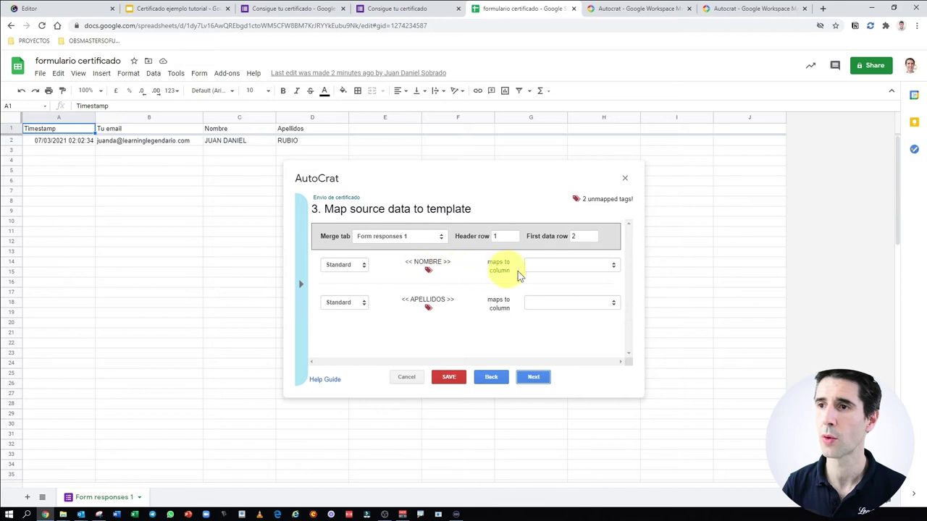
Map the NOMBRE tag to the Nombre column and APELLIDOS to Apellidos.
{"action": "left_click", "coordinate": [557, 265]}
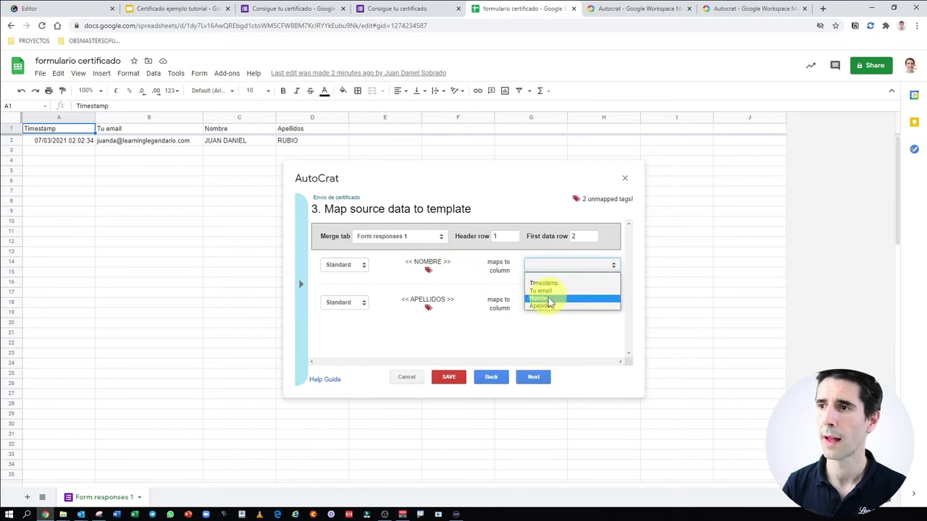
{"action": "left_click", "coordinate": [563, 299]}
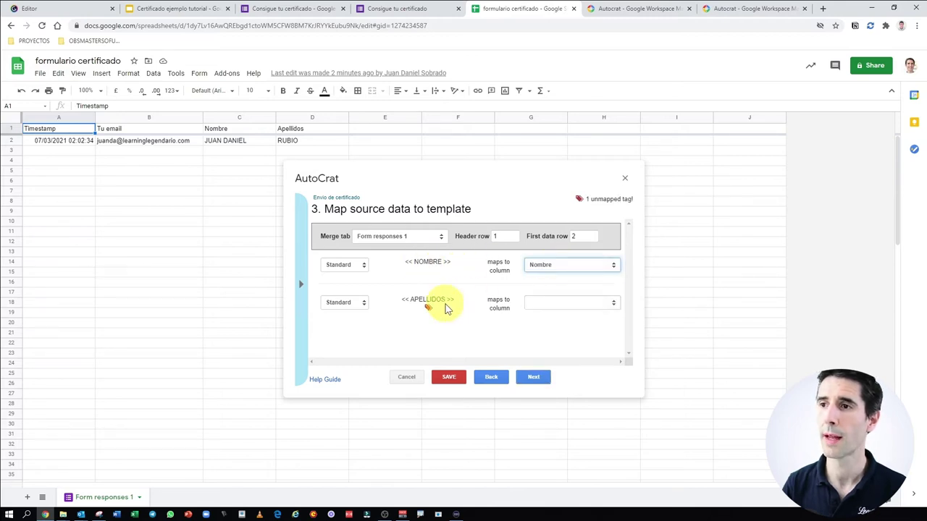
{"action": "left_click", "coordinate": [558, 304]}
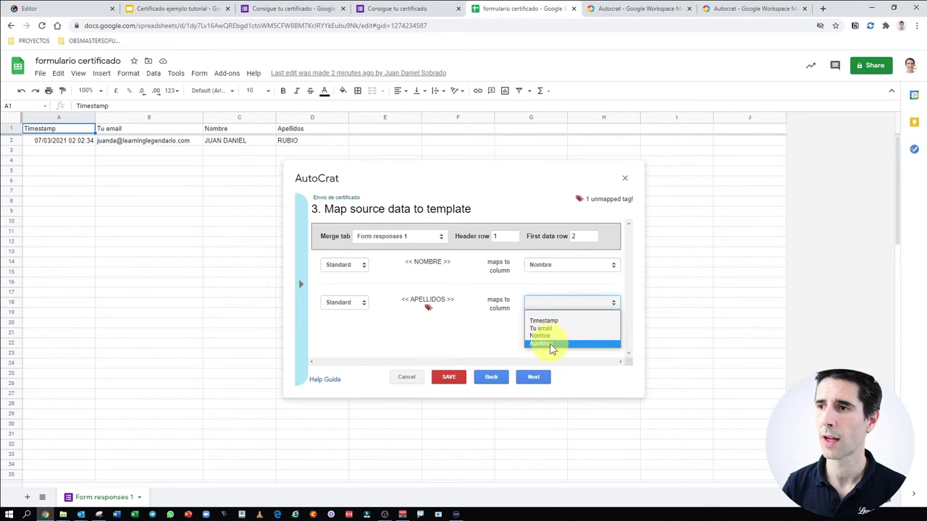
{"action": "left_click", "coordinate": [550, 344]}
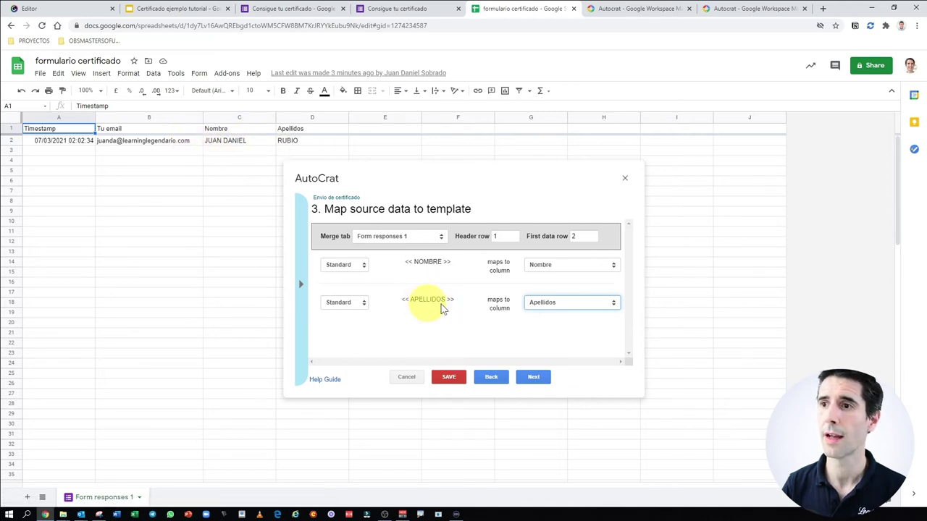
{"action": "left_click", "coordinate": [532, 378]}
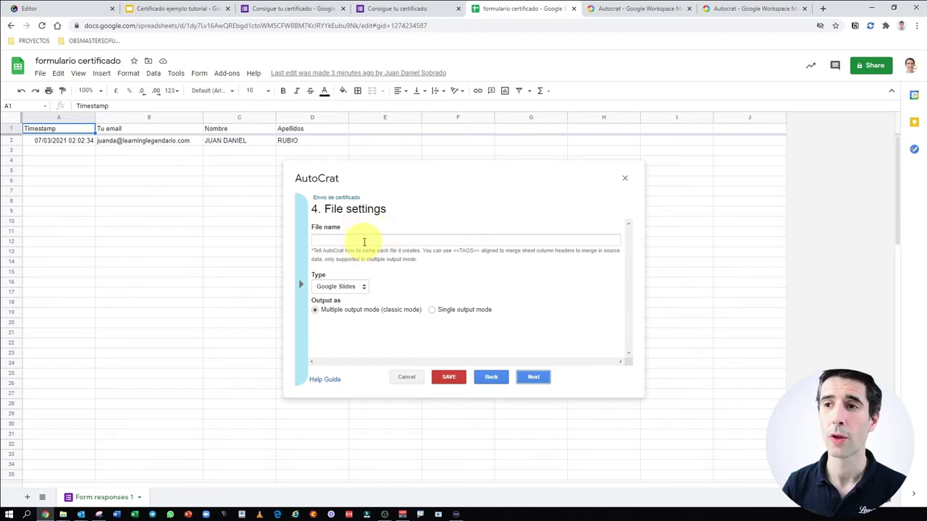
Set the output type to PDF and the file name to 'certificado <<Nombre>> <<Apellidos>>'.
{"action": "left_click", "coordinate": [337, 287]}
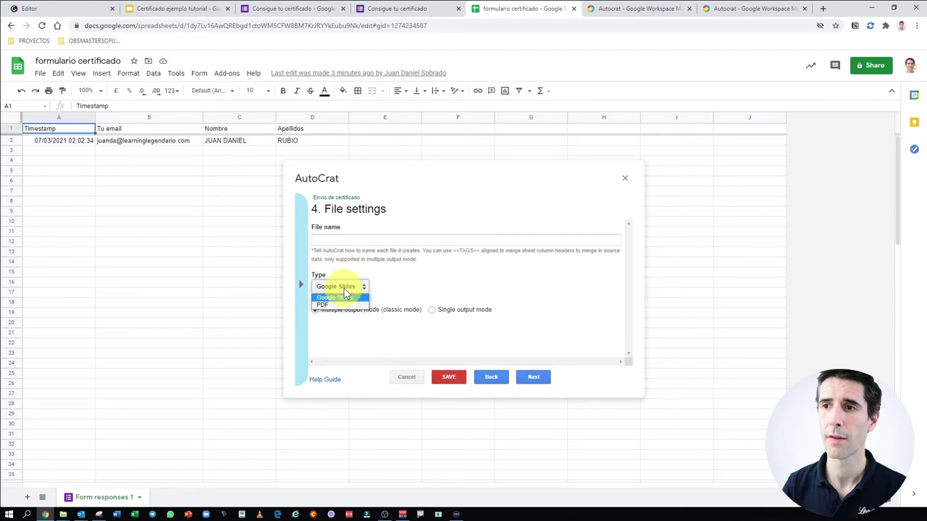
{"action": "left_click", "coordinate": [342, 303]}
{"action": "left_click", "coordinate": [334, 242]}
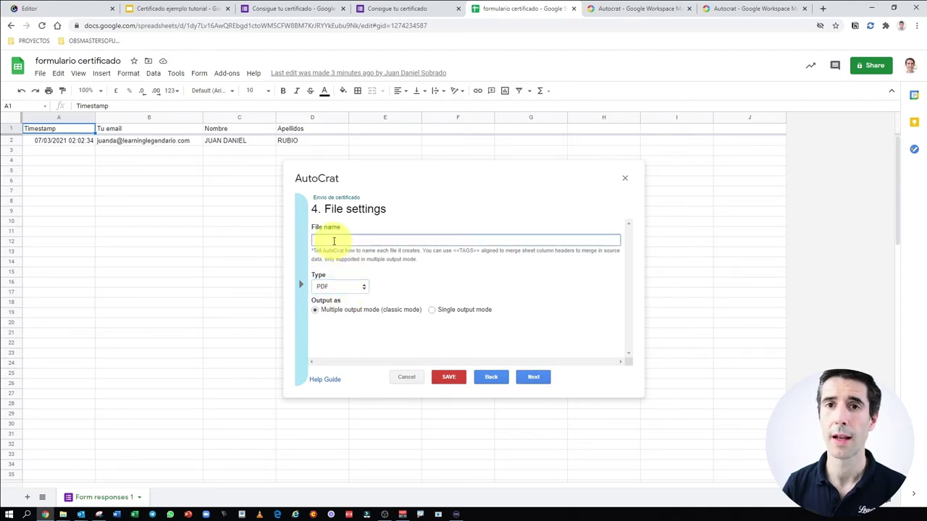
{"action": "type", "text": "certificado"}
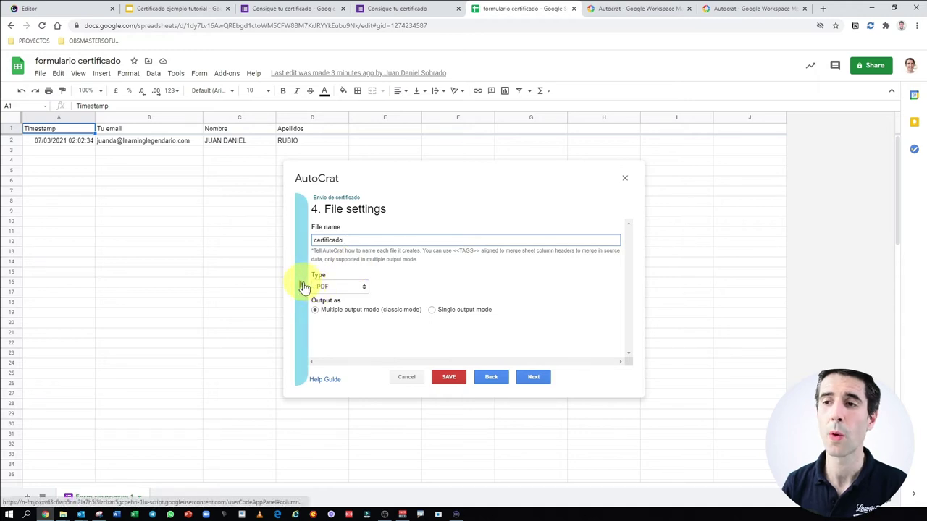
{"action": "left_click", "coordinate": [358, 240]}
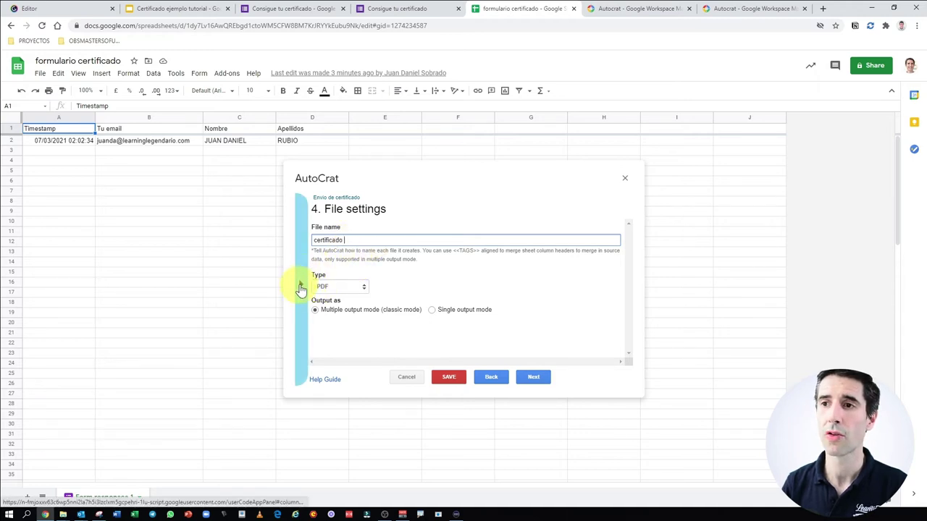
{"action": "left_click", "coordinate": [302, 289]}
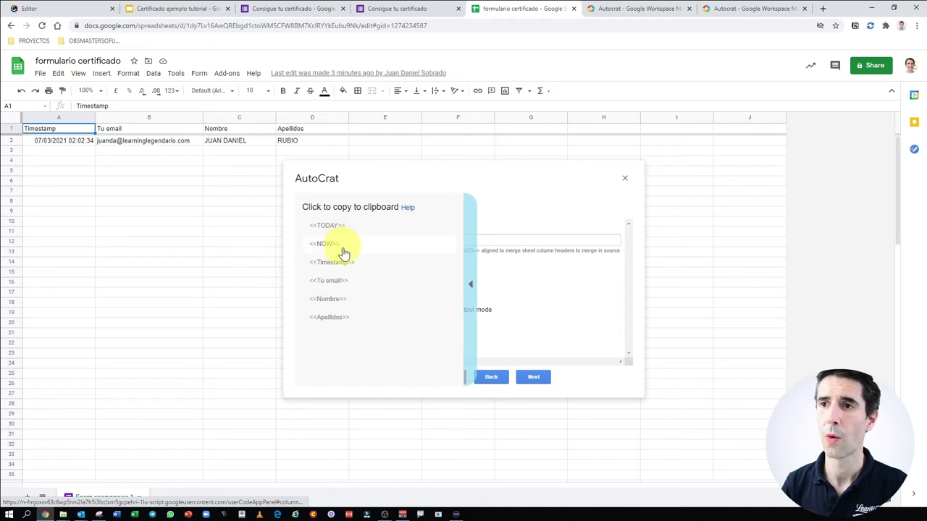
{"action": "left_click", "coordinate": [350, 300]}
{"action": "left_click", "coordinate": [388, 239]}
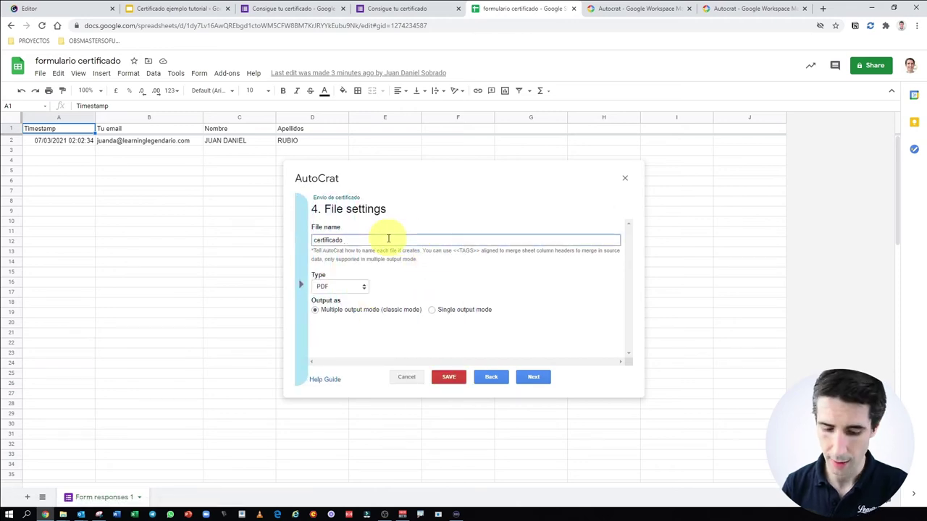
{"action": "type", "text": "Nombre>> <<Apellidos>>"}
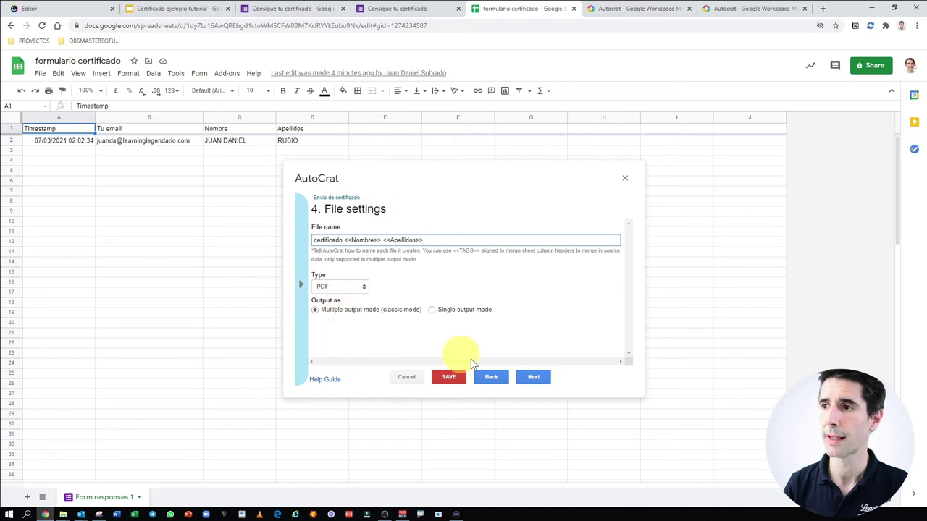
{"action": "left_click", "coordinate": [532, 377]}
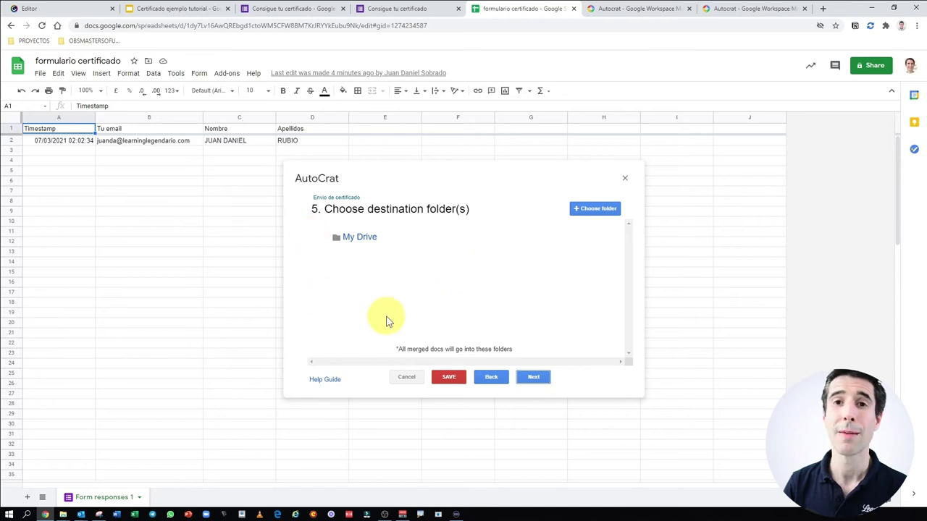
Advance through steps 5, 6 and 7, keeping My Drive and adding no folder reference or condition.
{"action": "left_click", "coordinate": [538, 375]}
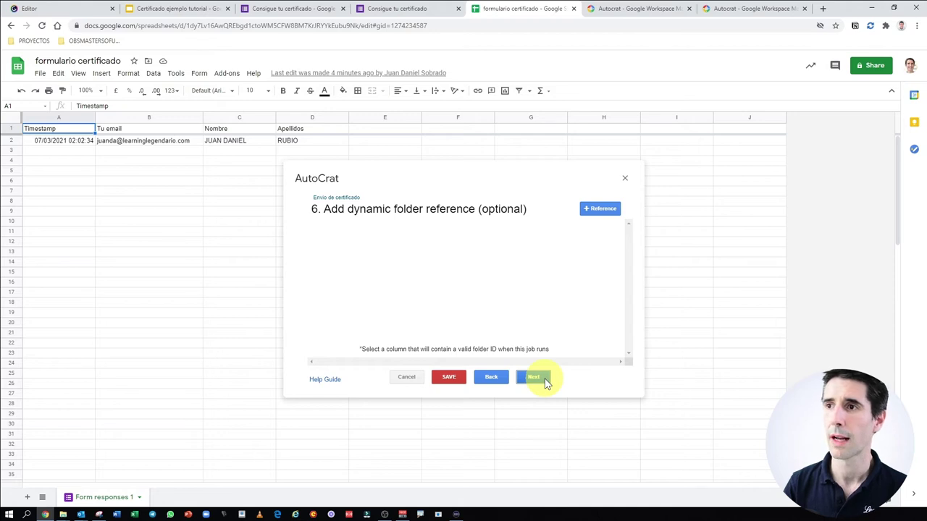
{"action": "left_click", "coordinate": [547, 381]}
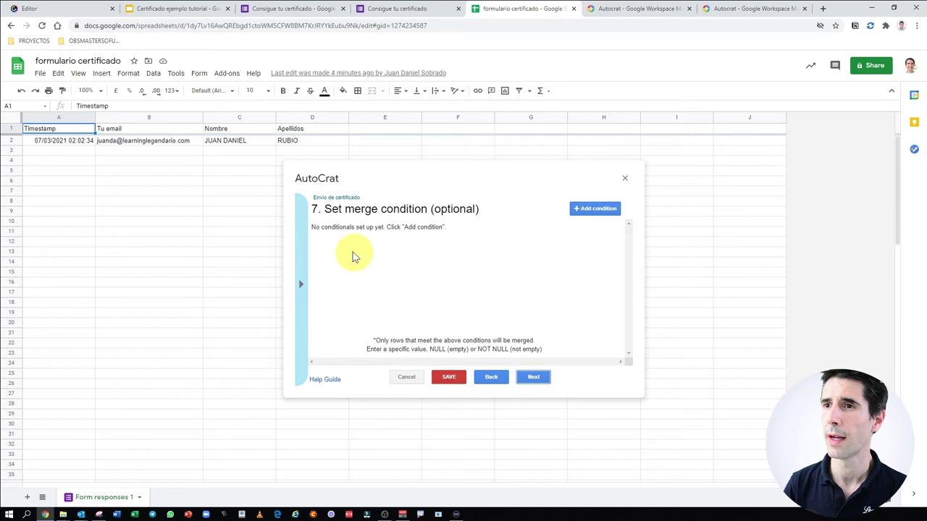
{"action": "left_click", "coordinate": [533, 378]}
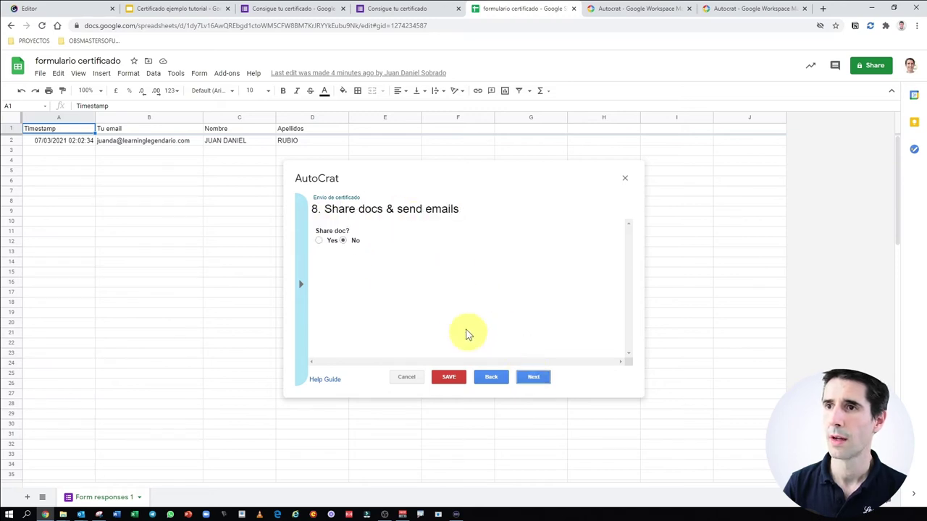
Turn on sharing of the generated certificate.
{"action": "left_click", "coordinate": [320, 241]}
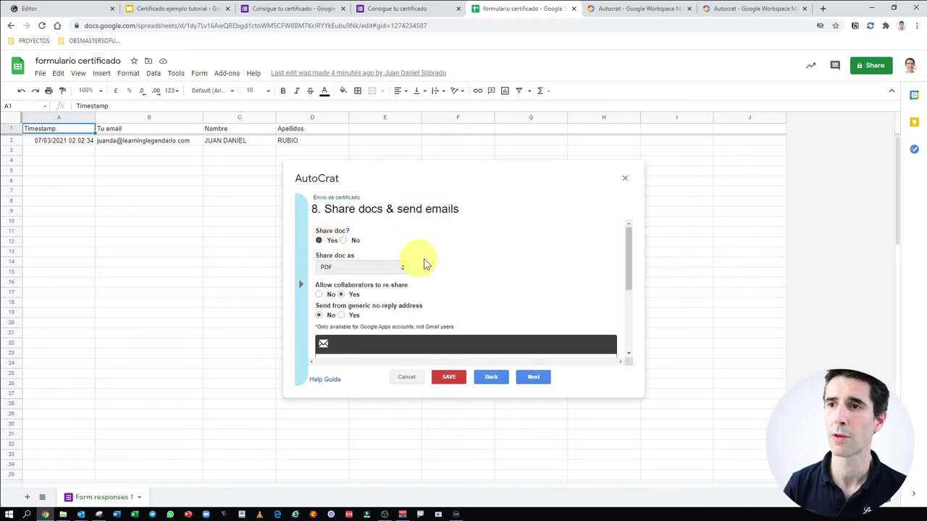
{"action": "scroll", "coordinate": [413, 257], "scroll_direction": "down", "scroll_amount": 1}
{"action": "scroll", "coordinate": [384, 250], "scroll_direction": "up", "scroll_amount": 1}
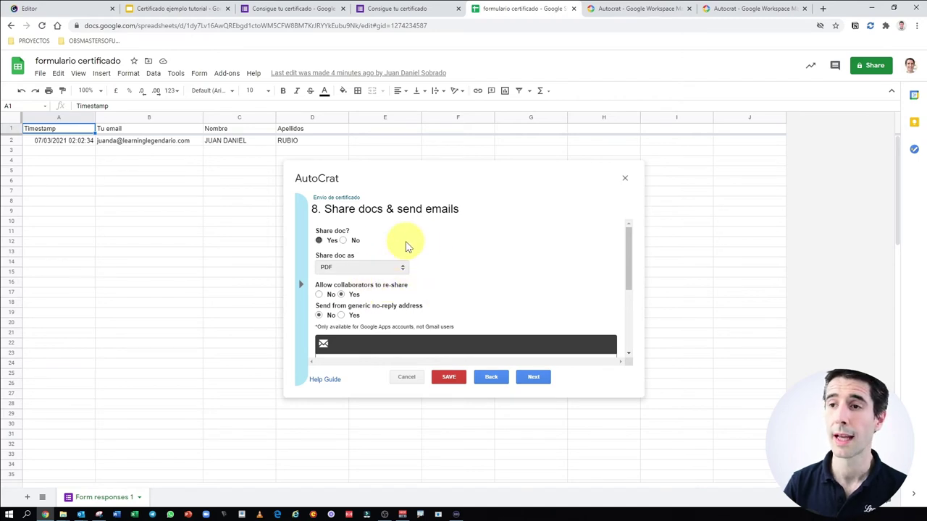
{"action": "scroll", "coordinate": [407, 247], "scroll_direction": "down", "scroll_amount": 1}
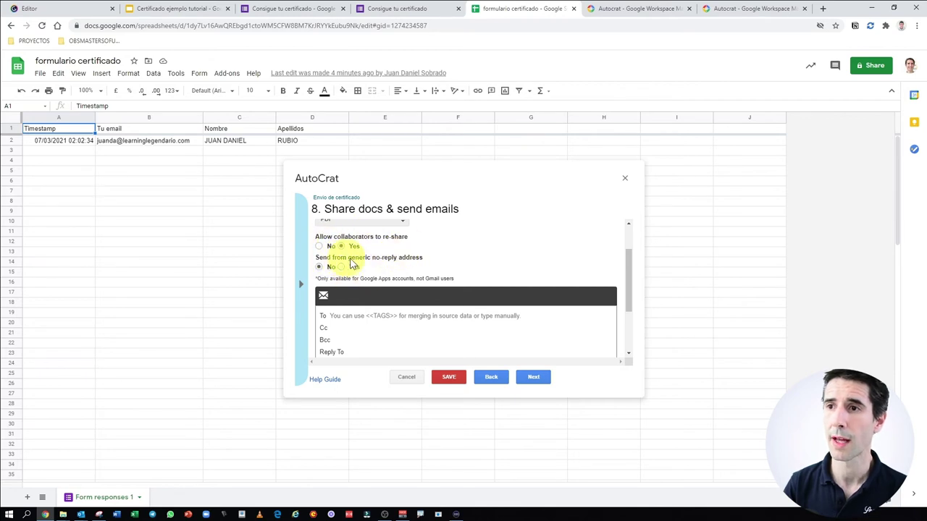
{"action": "scroll", "coordinate": [425, 251], "scroll_direction": "down", "scroll_amount": 1}
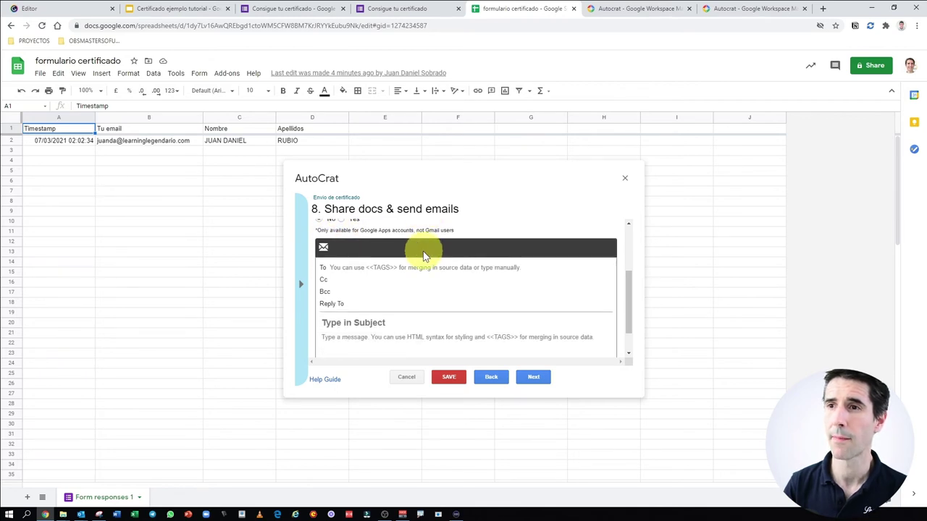
Set the email recipient to the <<Tu email>> merge tag.
{"action": "left_click", "coordinate": [343, 267]}
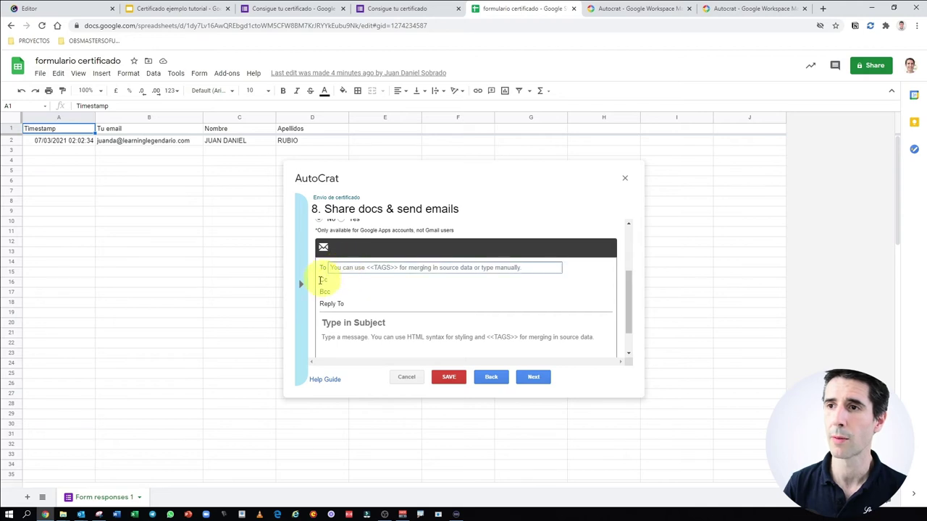
{"action": "left_click", "coordinate": [301, 284]}
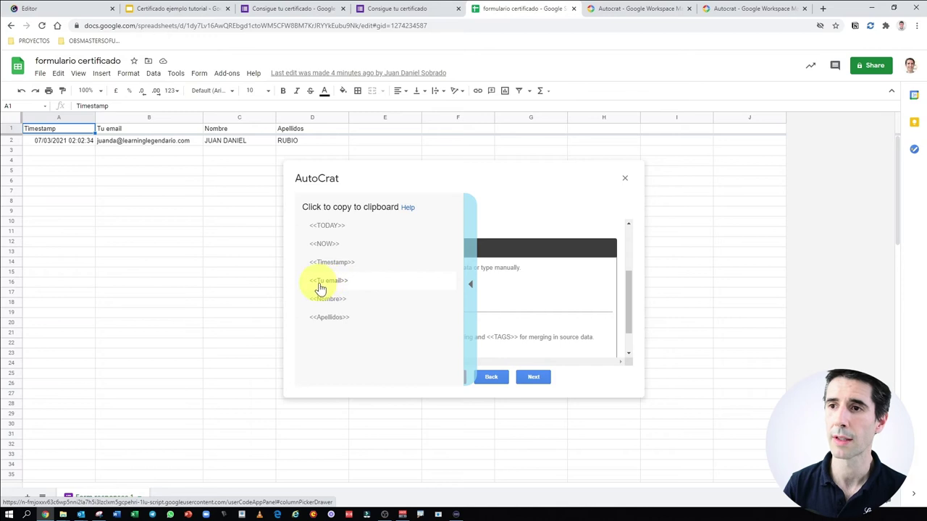
{"action": "left_click", "coordinate": [327, 283]}
{"action": "left_click", "coordinate": [334, 267]}
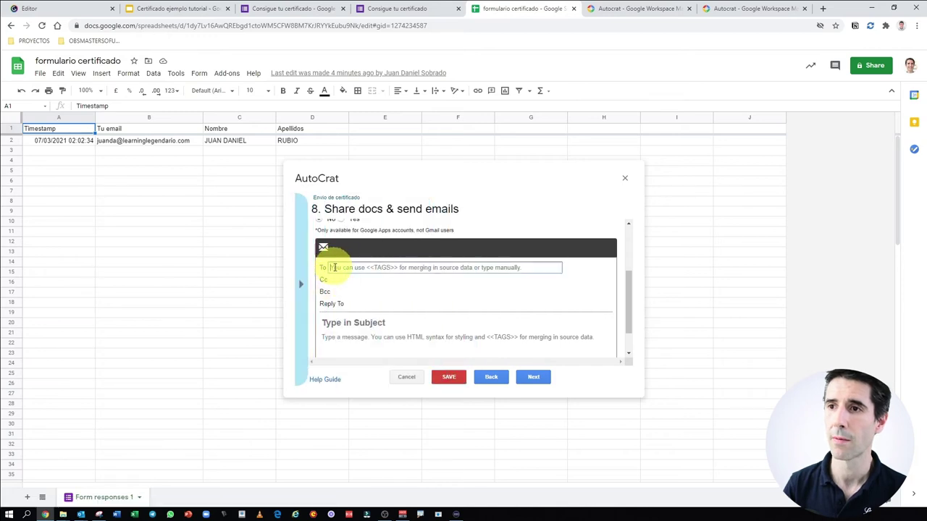
{"action": "left_click", "coordinate": [300, 284]}
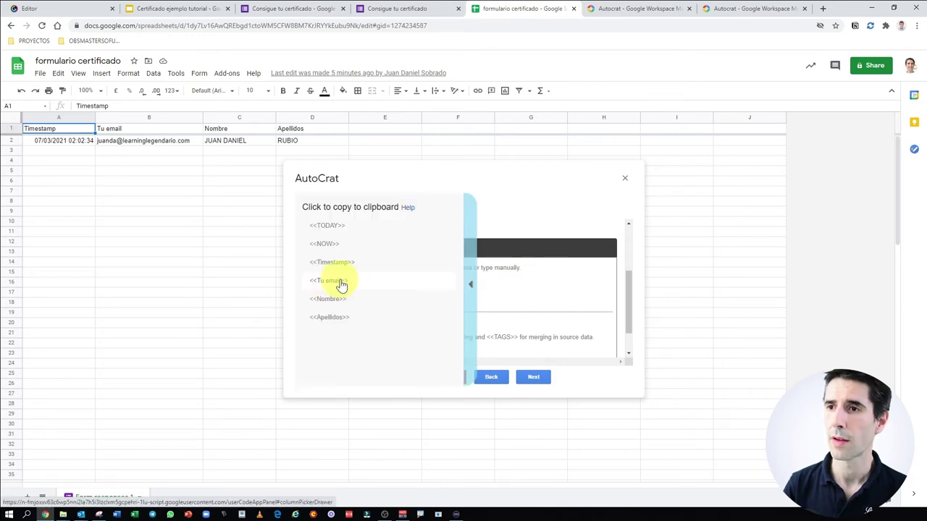
{"action": "left_click", "coordinate": [343, 284]}
{"action": "left_click", "coordinate": [334, 267]}
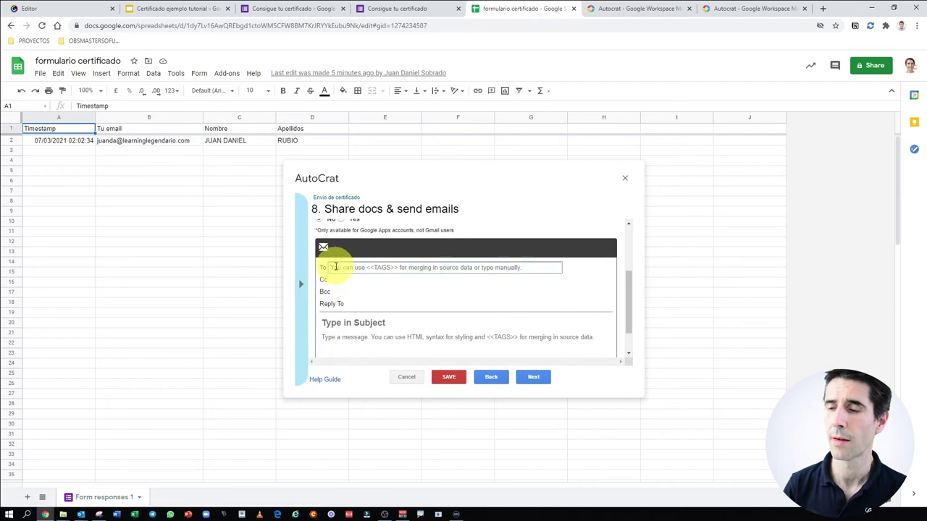
{"action": "right_click", "coordinate": [335, 267]}
{"action": "left_click", "coordinate": [368, 347]}
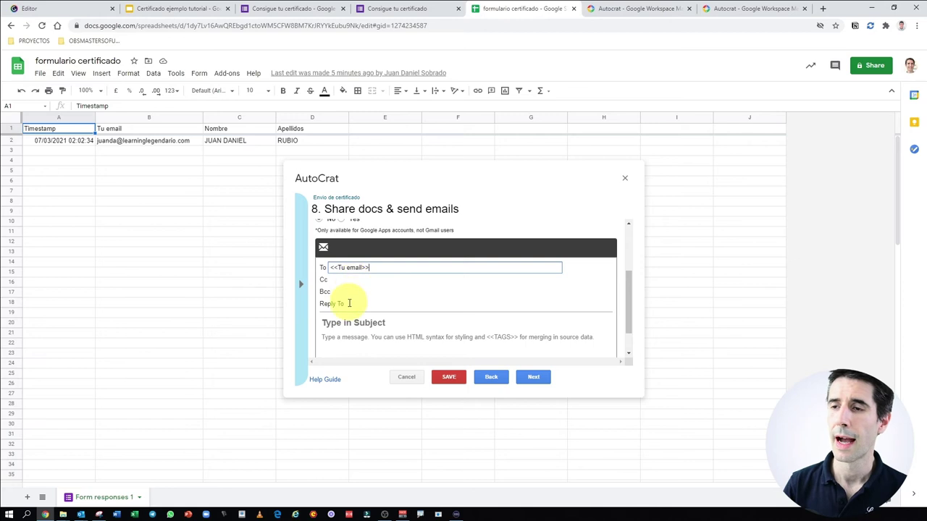
Enter the owner's email address in Cc and copy the same address into Reply To.
{"action": "left_click", "coordinate": [339, 280]}
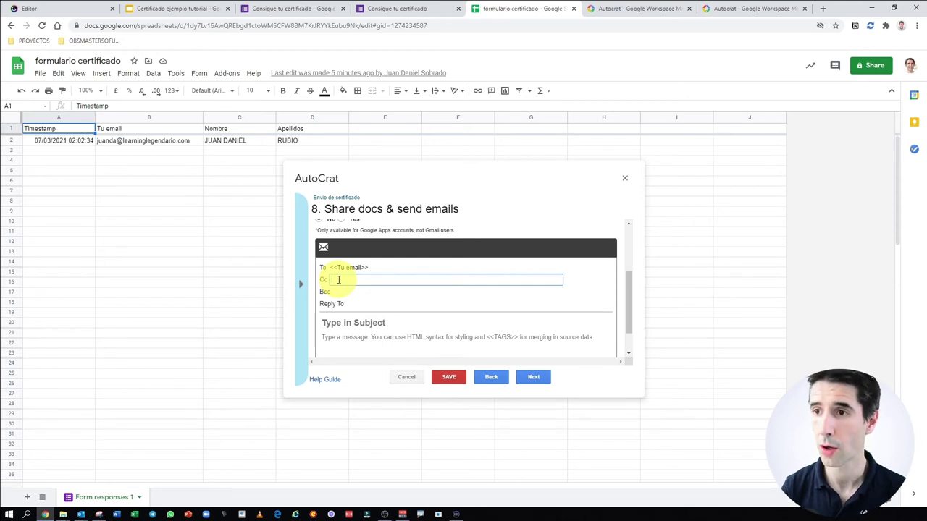
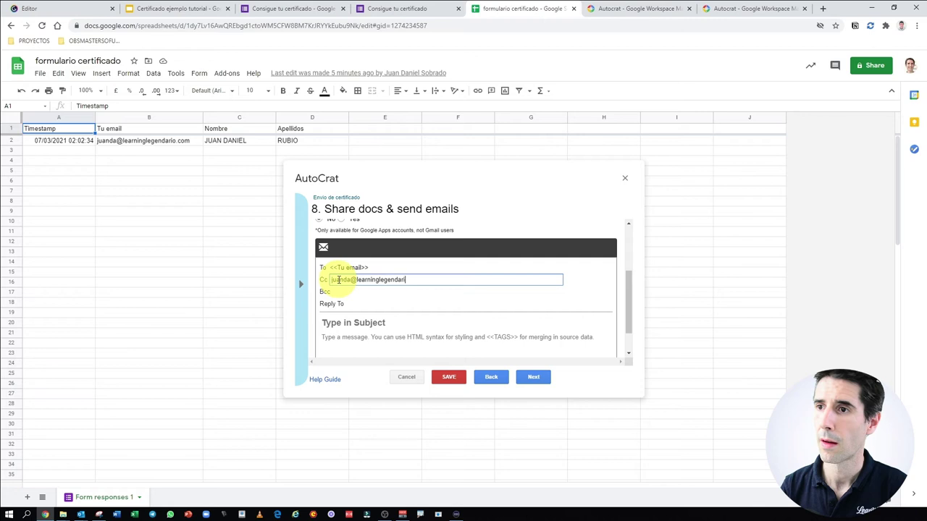
{"action": "key", "text": "ctrl+a"}
{"action": "key", "text": "ctrl+c"}
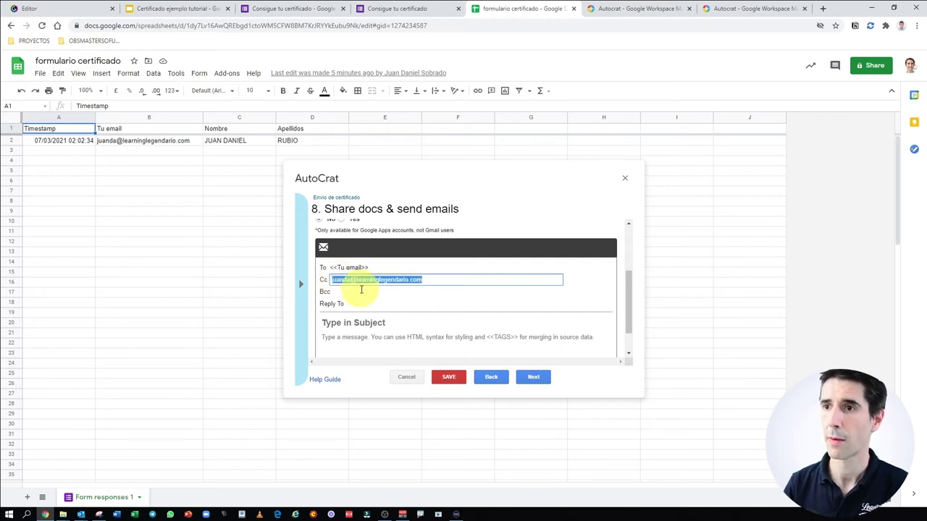
{"action": "left_click", "coordinate": [353, 303]}
{"action": "key", "text": "ctrl+v"}
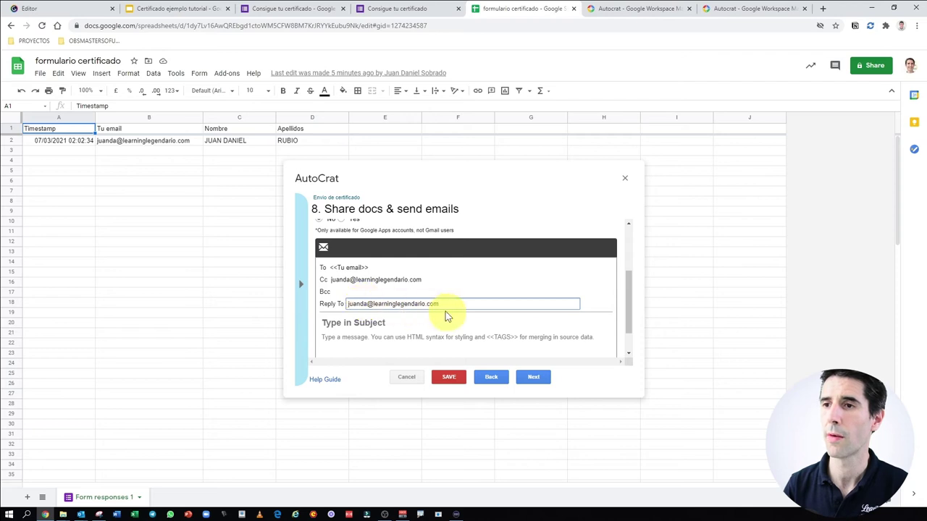
{"action": "scroll", "coordinate": [360, 304], "scroll_direction": "down", "scroll_amount": 2}
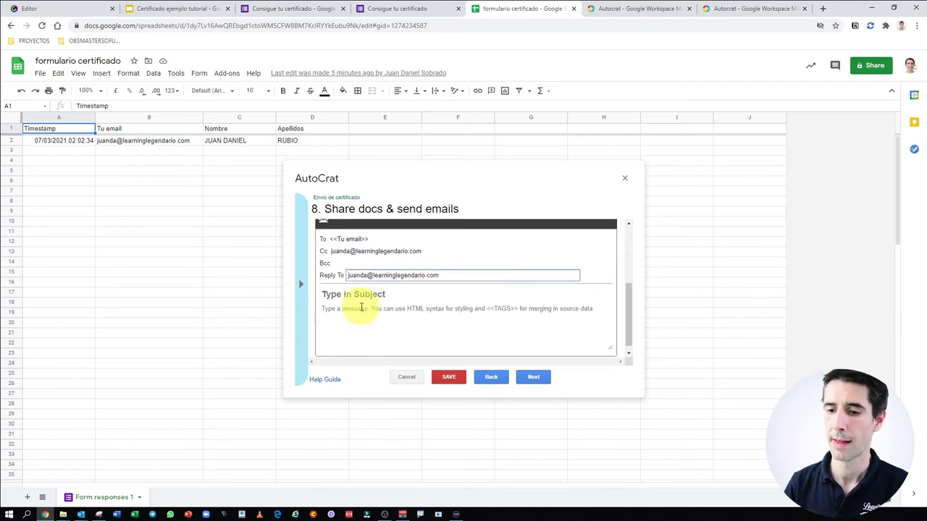
Write subject 'Aquí tienes tu certificado' and body 'Muchas gracias. Aquí tienes tu certificado adjunto en PDF!'.
{"action": "left_click", "coordinate": [357, 268]}
{"action": "left_click", "coordinate": [364, 289]}
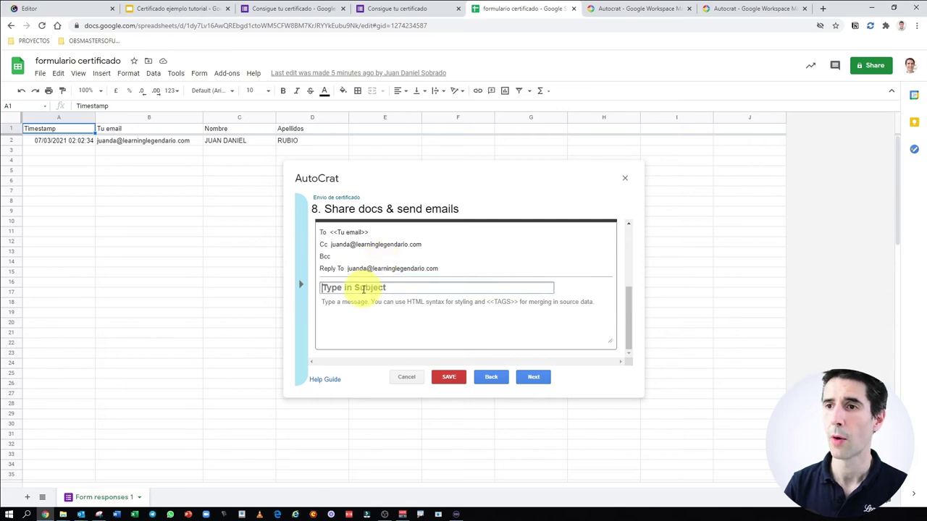
{"action": "type", "text": "Aqui ti"}
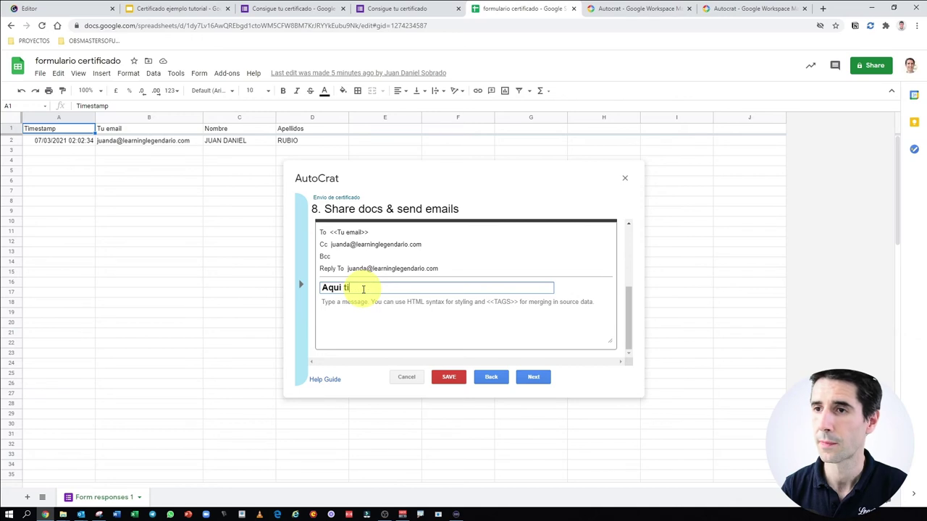
{"action": "type", "text": " tienes tu certificado"}
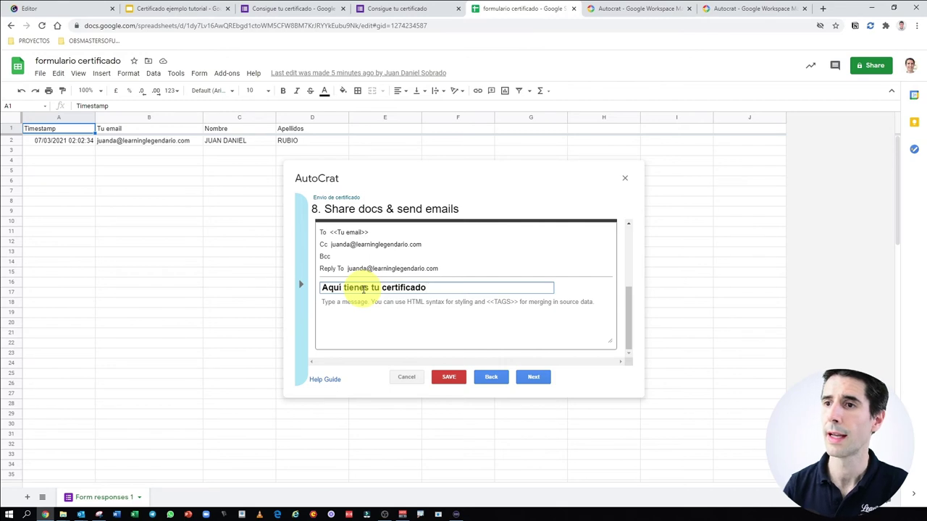
{"action": "left_click", "coordinate": [357, 306]}
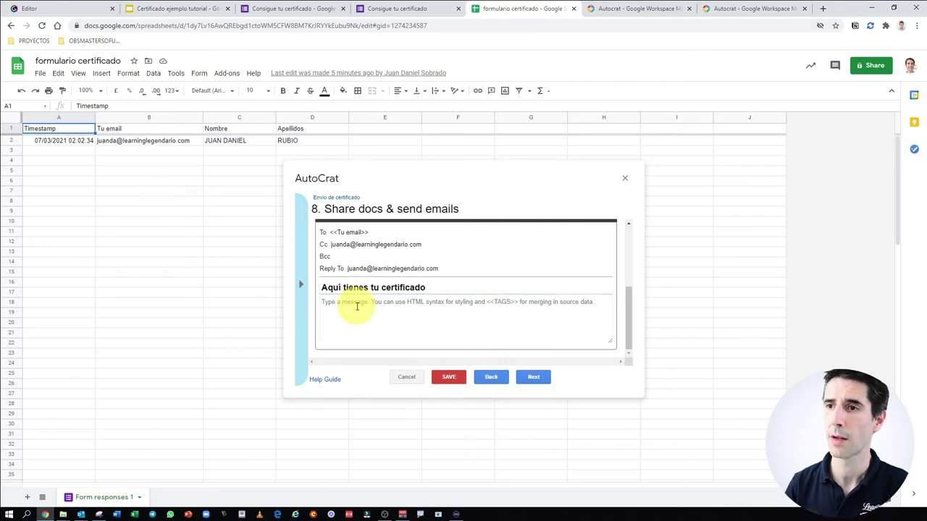
{"action": "type", "text": "Muchas gracias. Aqui p"}
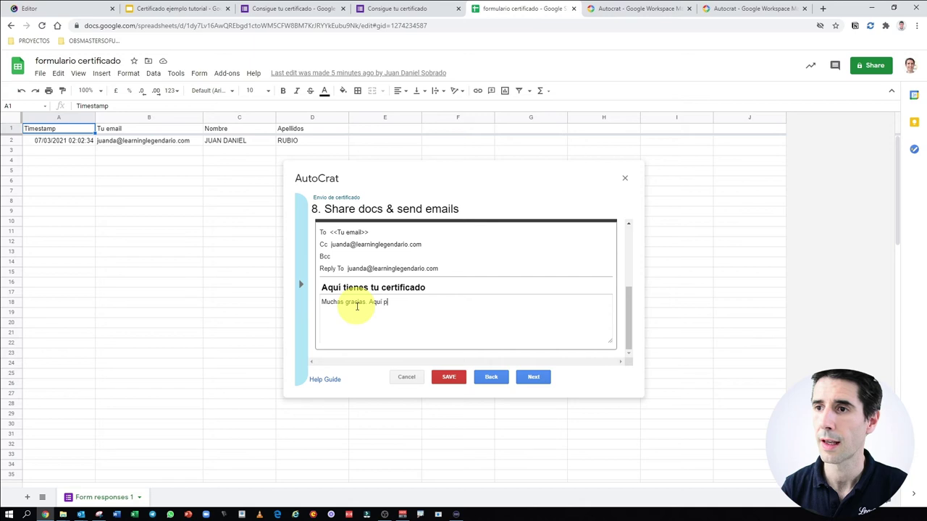
{"action": "type", "text": " tienes tu certificado adjunt"}
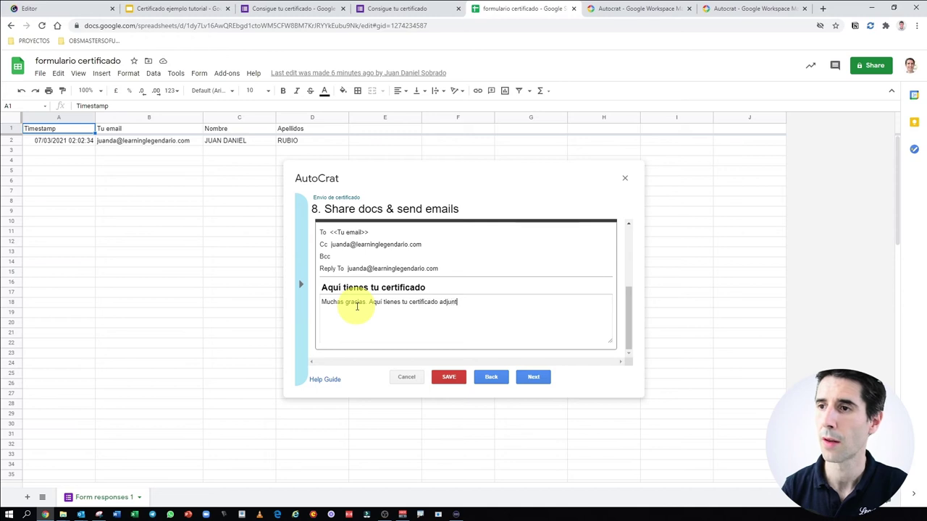
{"action": "type", "text": "!"}
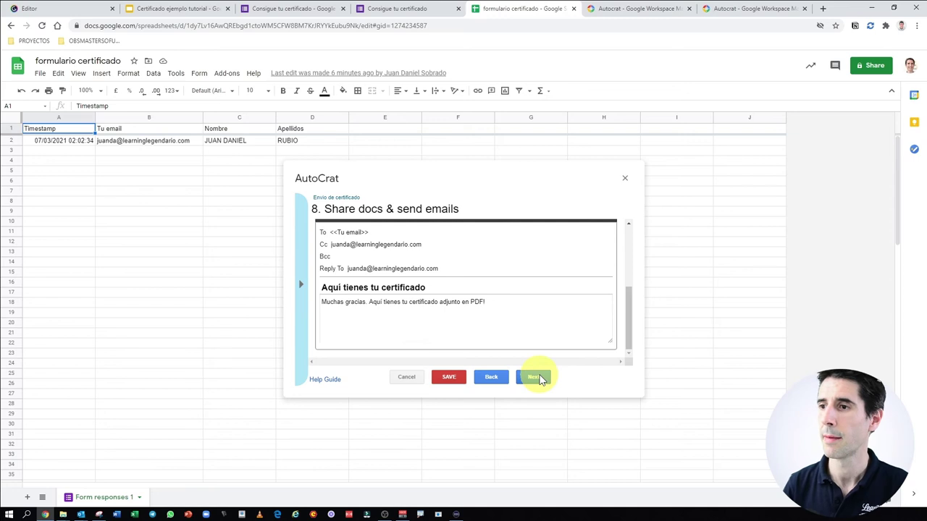
{"action": "left_click", "coordinate": [542, 378]}
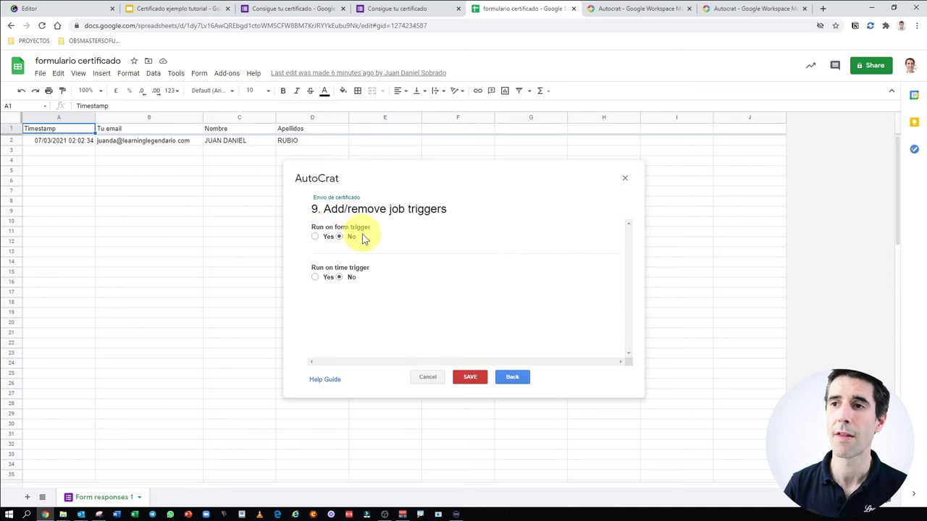
Set the job to run on form submission, enable triggers, and save the job.
{"action": "left_click", "coordinate": [315, 237]}
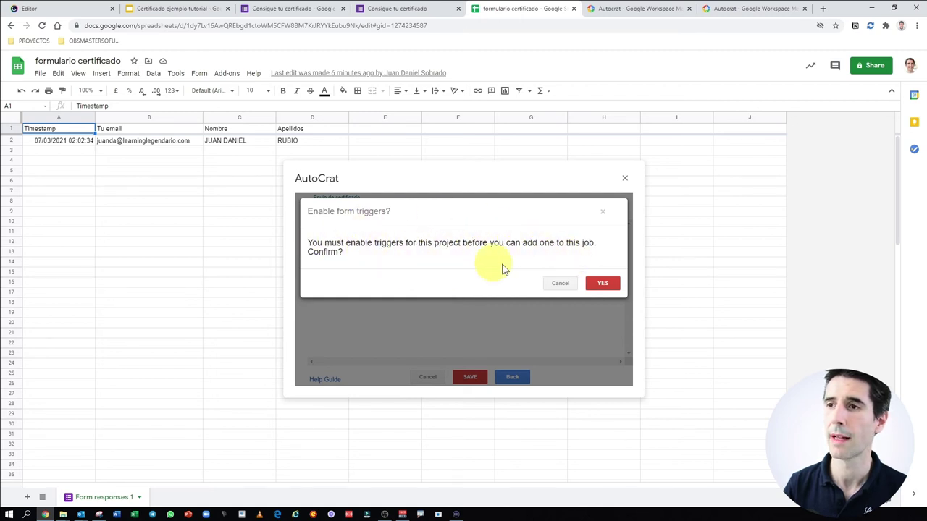
{"action": "left_click", "coordinate": [602, 283]}
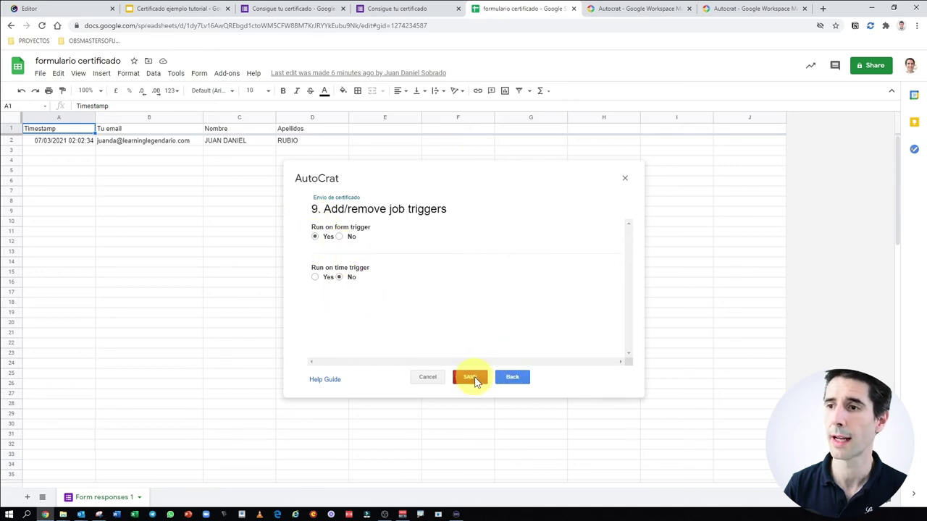
{"action": "left_click", "coordinate": [470, 378]}
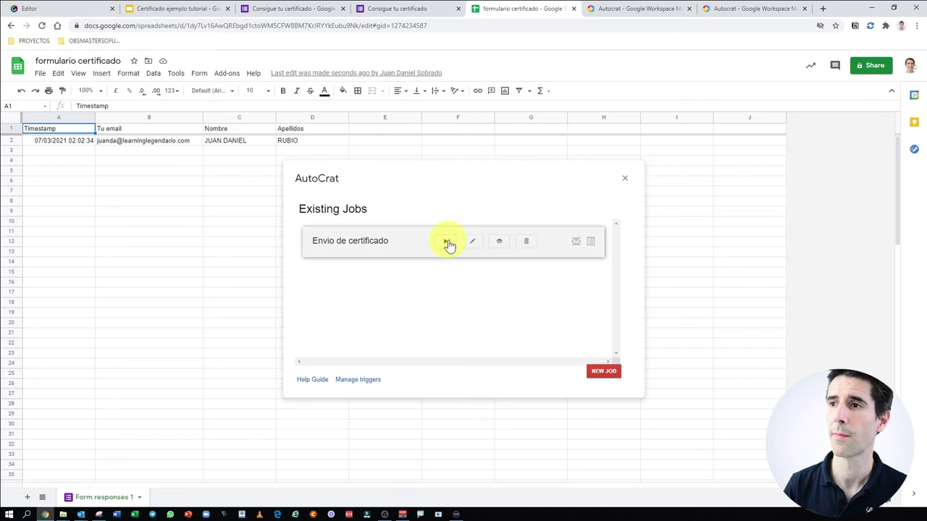
Run the Envio de certificado job now and close Autocrat to view the results.
{"action": "left_click", "coordinate": [449, 245]}
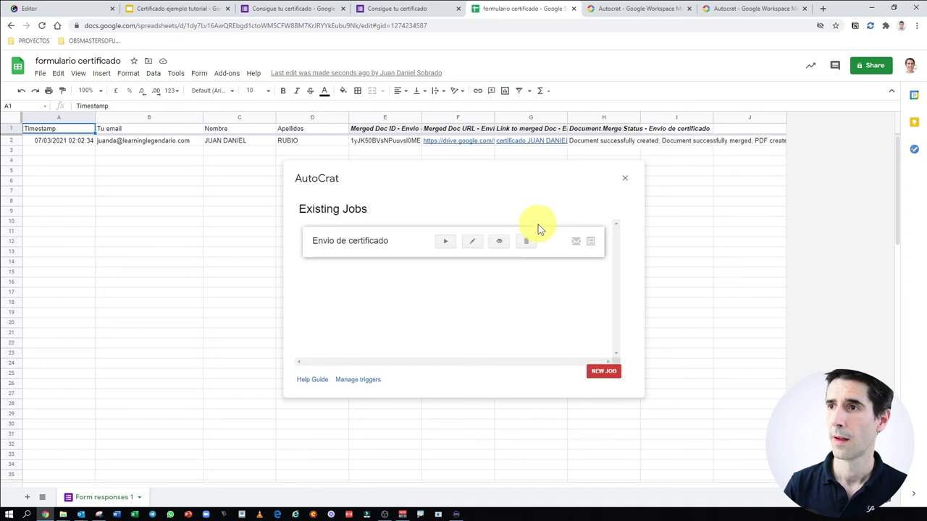
{"action": "left_click", "coordinate": [625, 179]}
{"action": "mouse_move", "coordinate": [455, 141]}
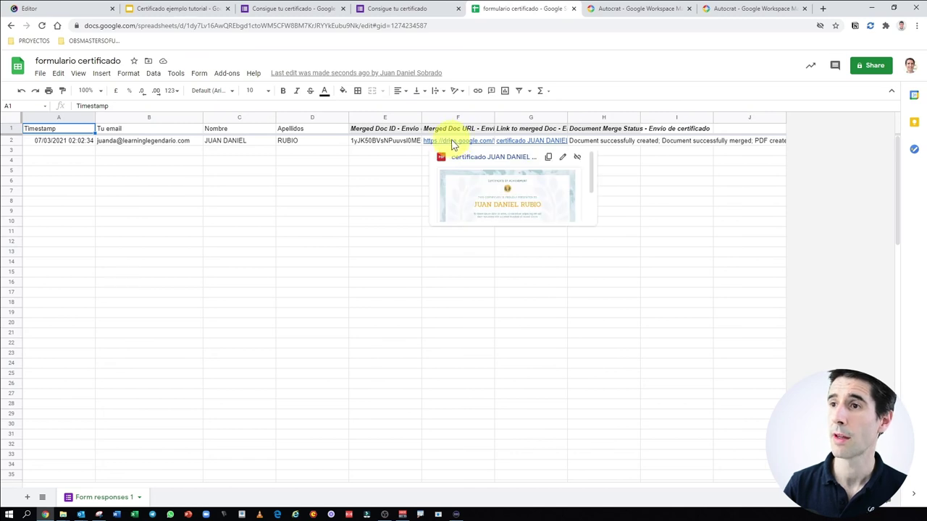
Open the generated certificate PDF in Drive, leave its name unchanged, and zoom in to verify the respondent's name.
{"action": "left_click", "coordinate": [492, 207]}
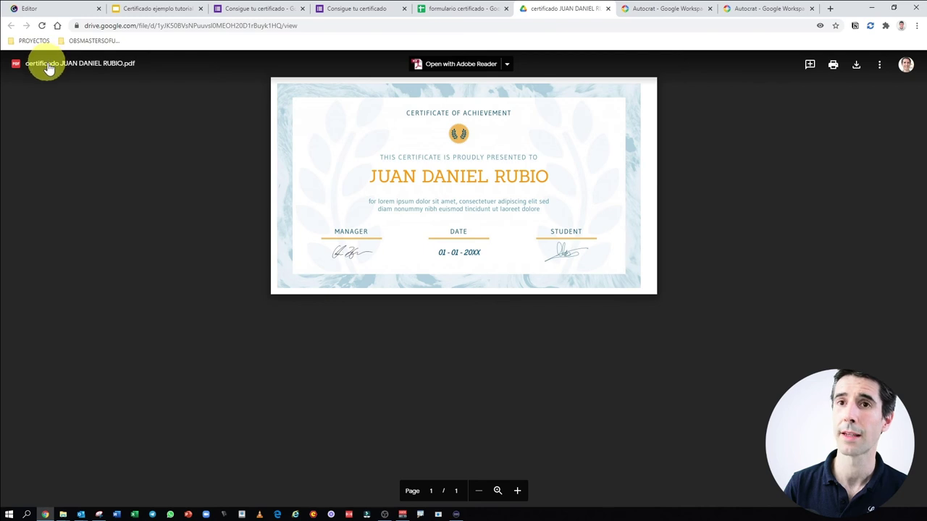
{"action": "left_click", "coordinate": [83, 63]}
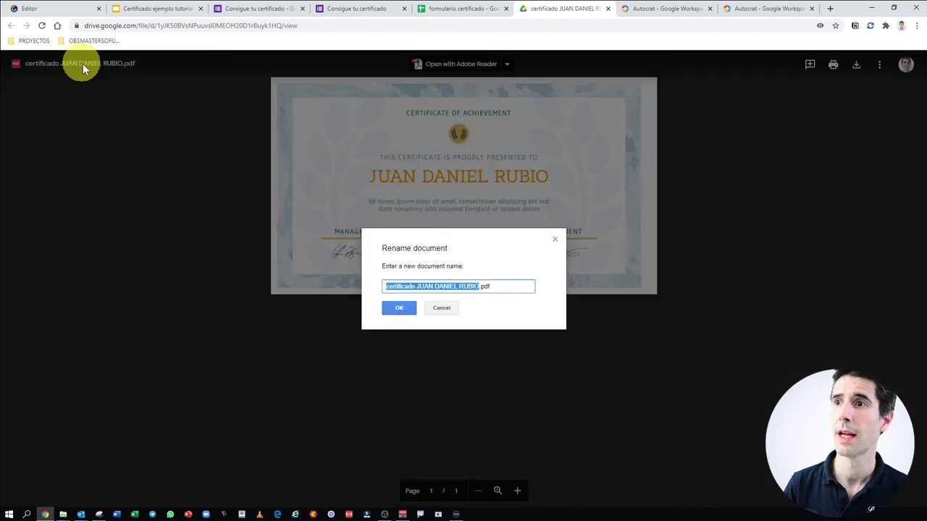
{"action": "left_click", "coordinate": [556, 241]}
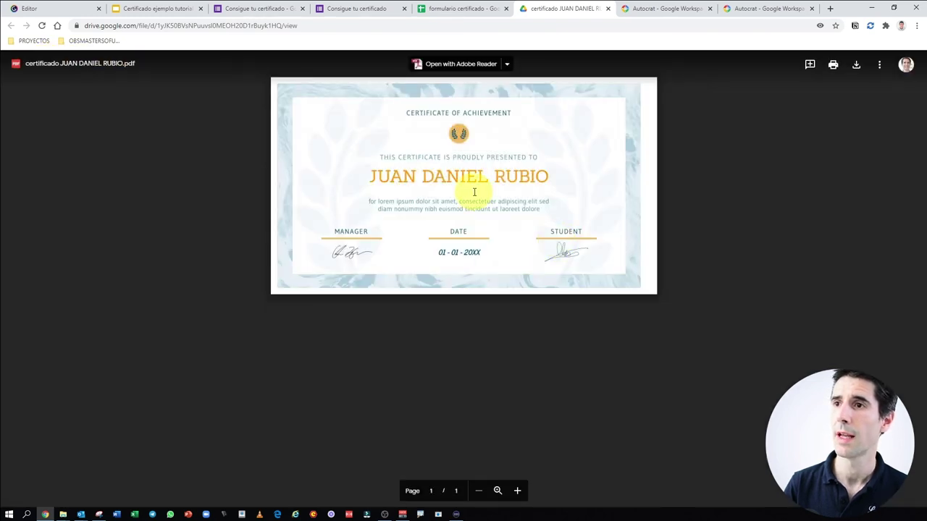
{"action": "left_click", "coordinate": [518, 493]}
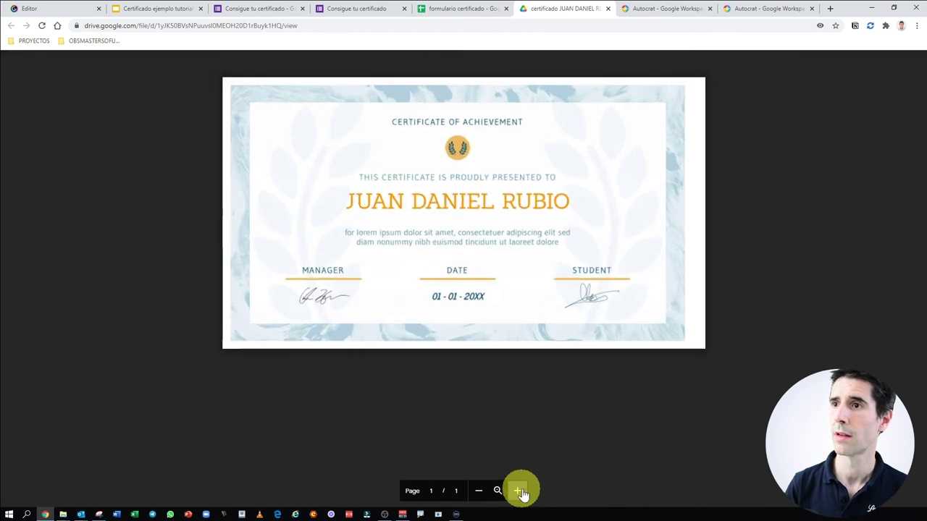
{"action": "left_click", "coordinate": [519, 492]}
{"action": "left_click_drag", "start_coordinate": [327, 221], "coordinate": [588, 224]}
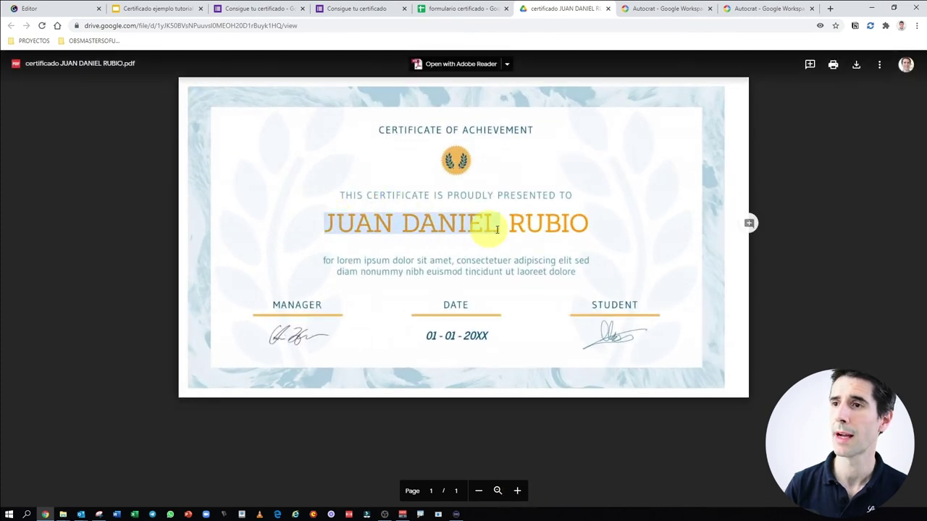
{"action": "left_click", "coordinate": [428, 218]}
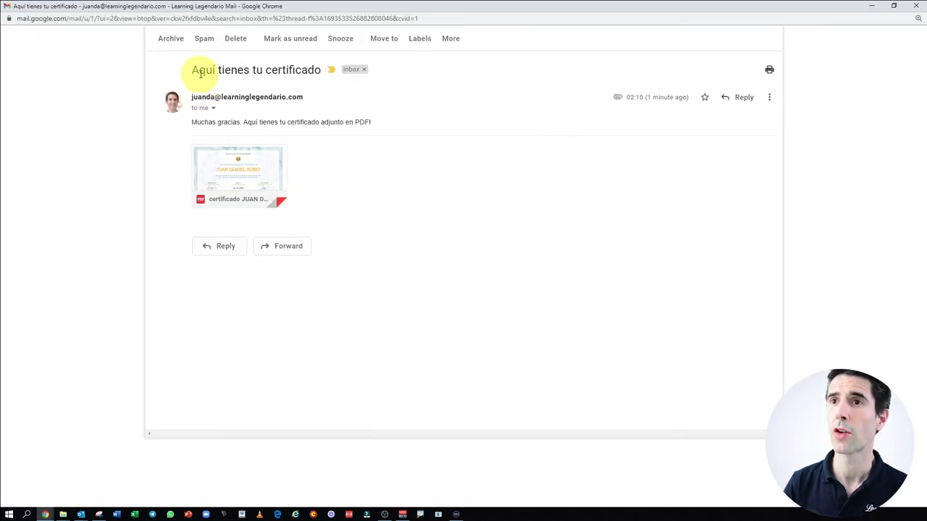
{"action": "left_click_drag", "start_coordinate": [192, 69], "coordinate": [319, 69]}
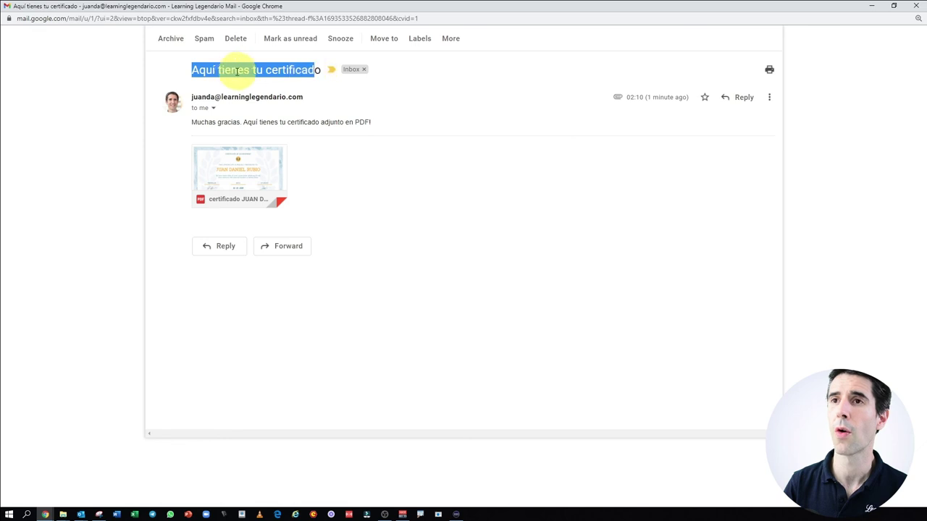
{"action": "left_click_drag", "start_coordinate": [192, 122], "coordinate": [331, 138]}
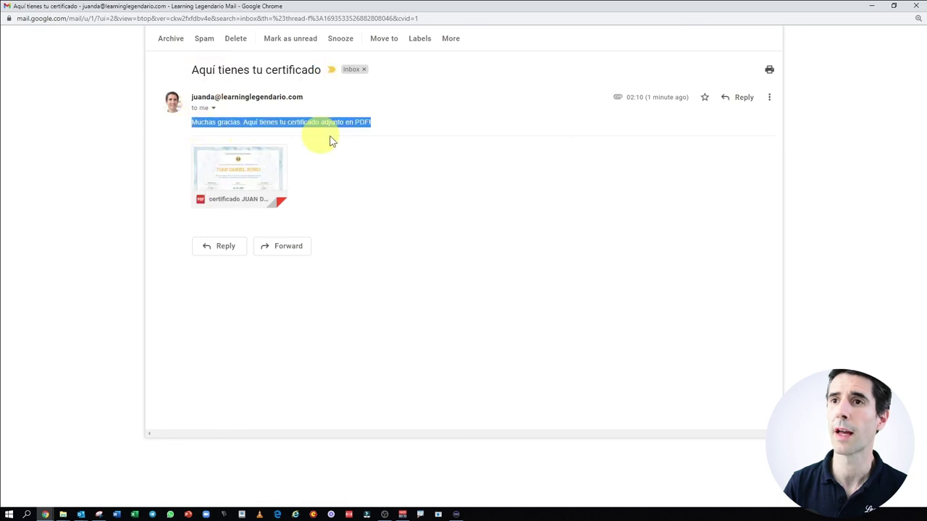
{"action": "left_click", "coordinate": [262, 122]}
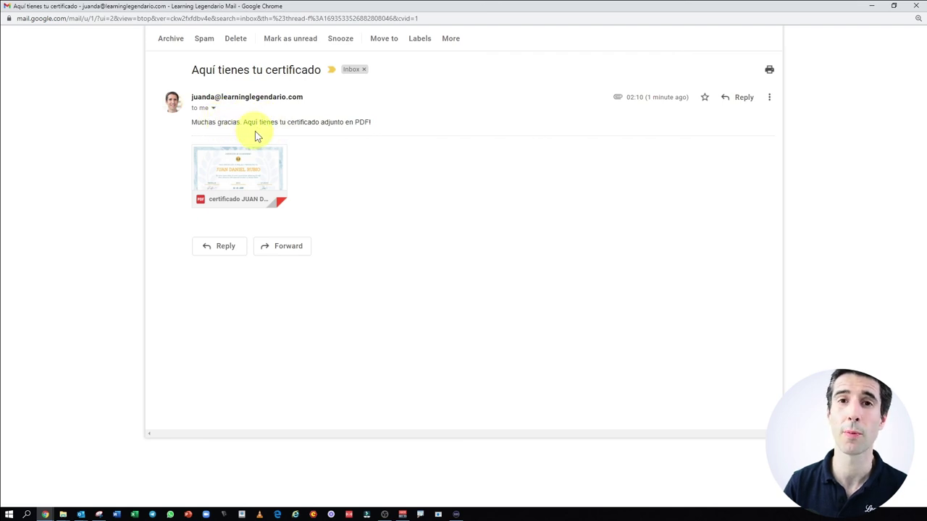
{"action": "left_click_drag", "start_coordinate": [193, 122], "coordinate": [229, 122]}
{"action": "left_click", "coordinate": [239, 124]}
{"action": "mouse_move", "coordinate": [239, 176]}
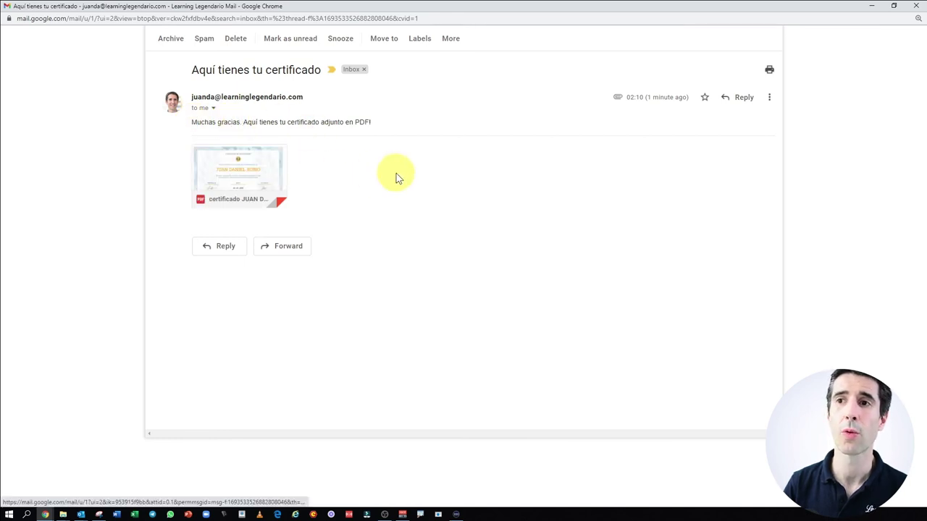
Preview the certificate PDF attached to the 'Aquí tienes tu certificado' email.
{"action": "left_click", "coordinate": [248, 165]}
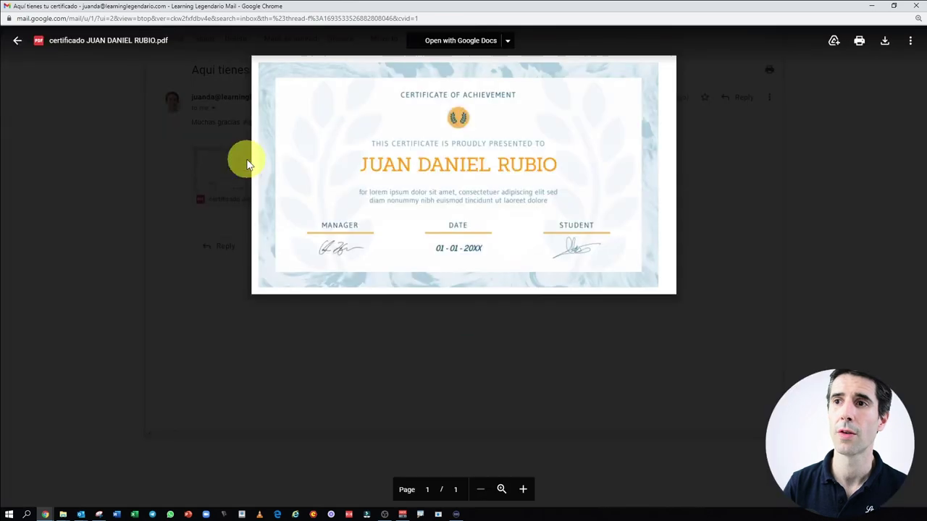